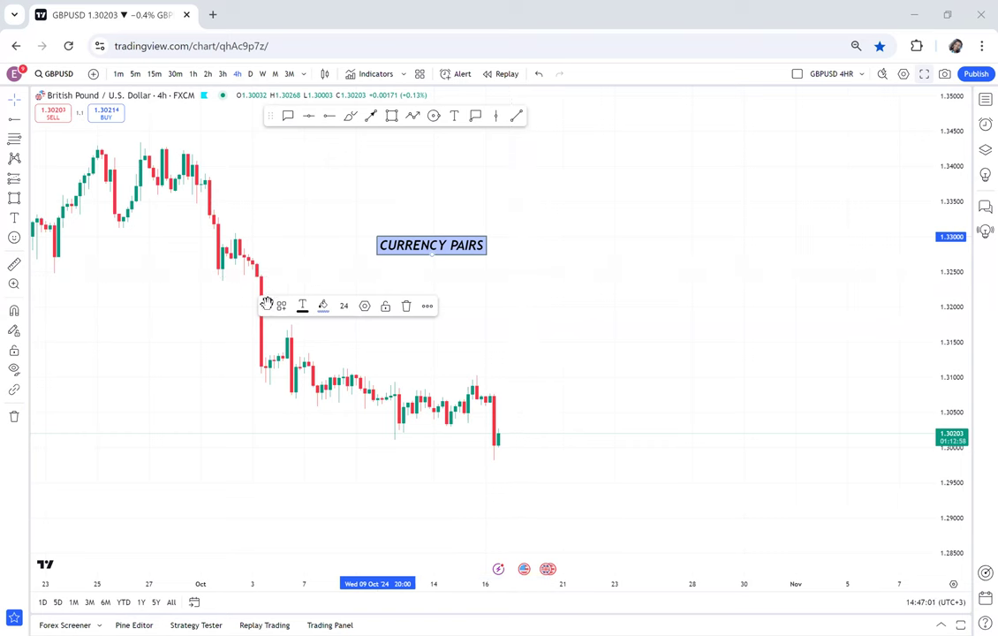
- Add a three-line text note reading EURUSD, AUDUSD, GBPUSD, placed lower right of the candles
{"action": "left_click_drag", "start_coordinate": [268, 305], "coordinate": [264, 152]}
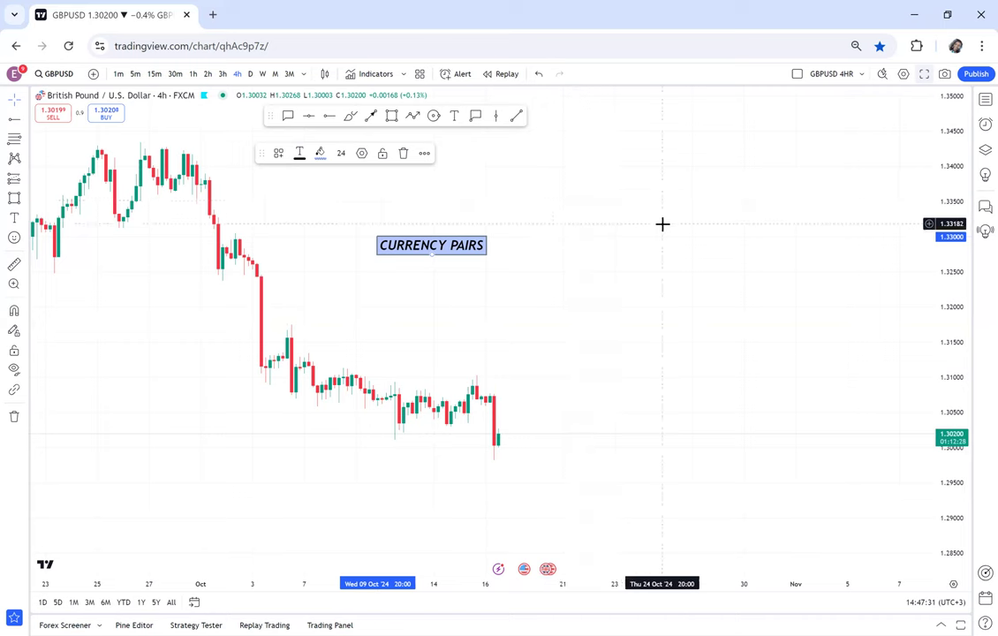
{"action": "left_click_drag", "start_coordinate": [662, 222], "coordinate": [479, 221]}
{"action": "left_click", "coordinate": [453, 116]}
{"action": "left_click", "coordinate": [437, 216]}
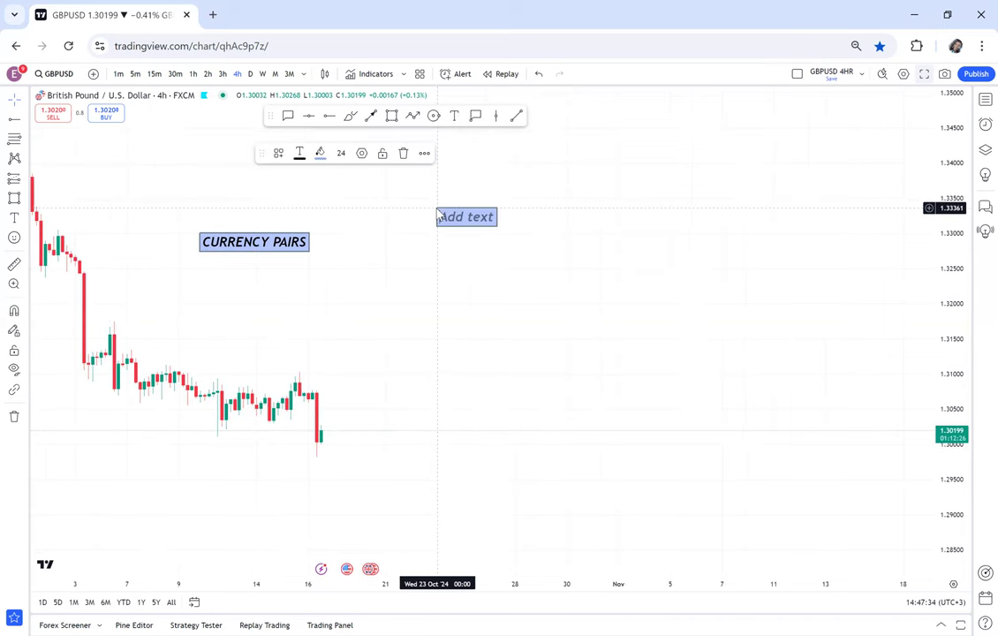
{"action": "type", "text": "EURUSD"}
{"action": "key", "text": "Return"}
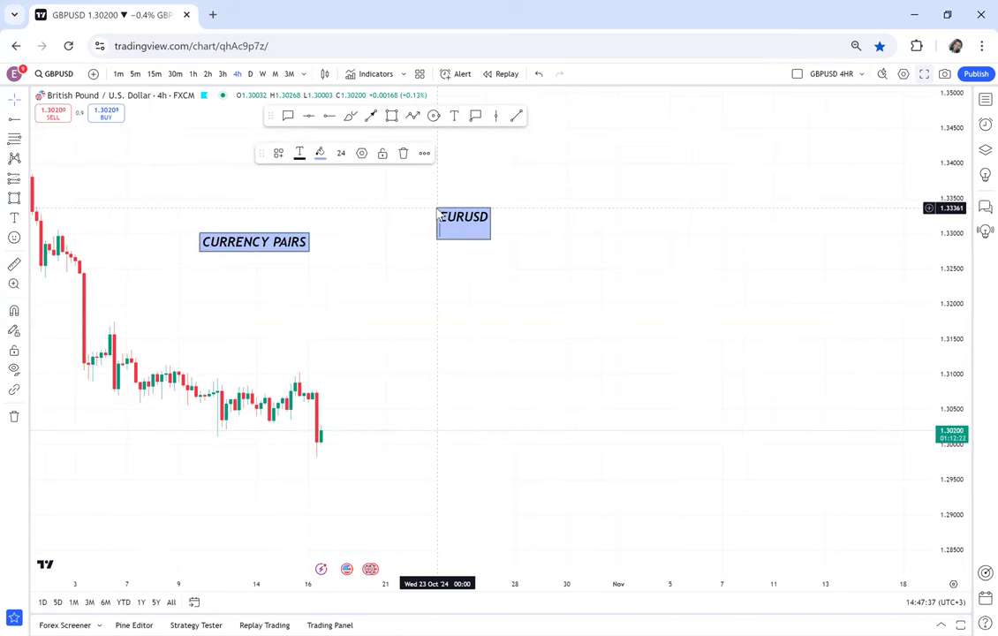
{"action": "type", "text": "AUDUSD"}
{"action": "key", "text": "Return"}
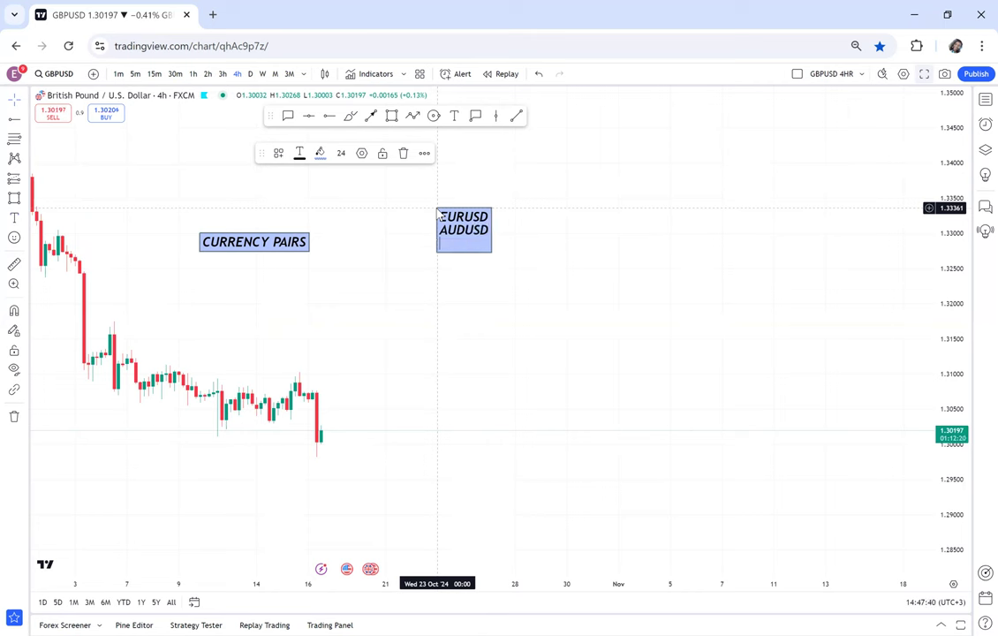
{"action": "type", "text": "GBPUSD"}
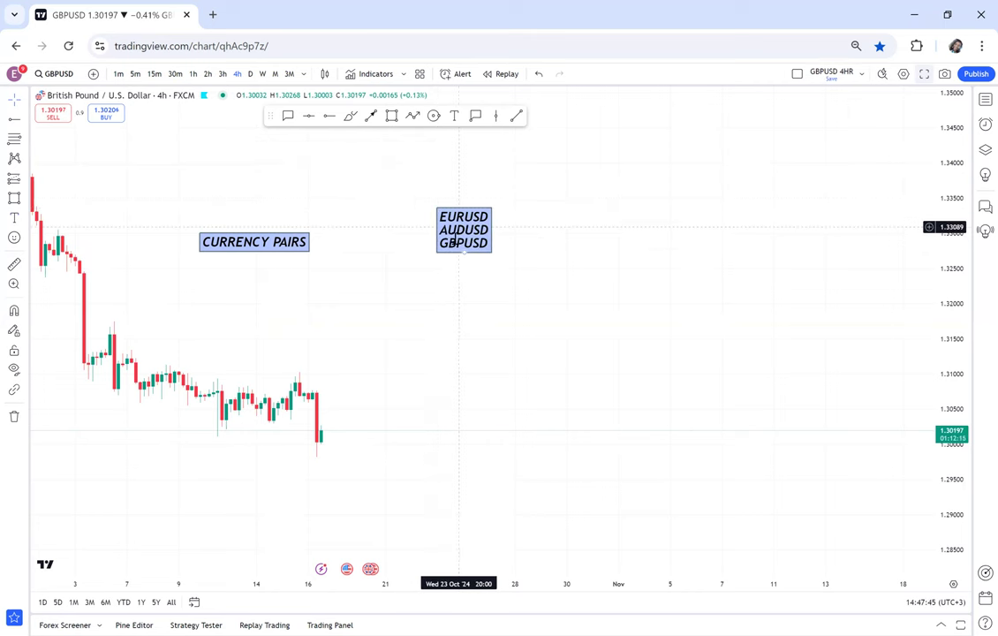
{"action": "left_click_drag", "start_coordinate": [471, 212], "coordinate": [455, 285]}
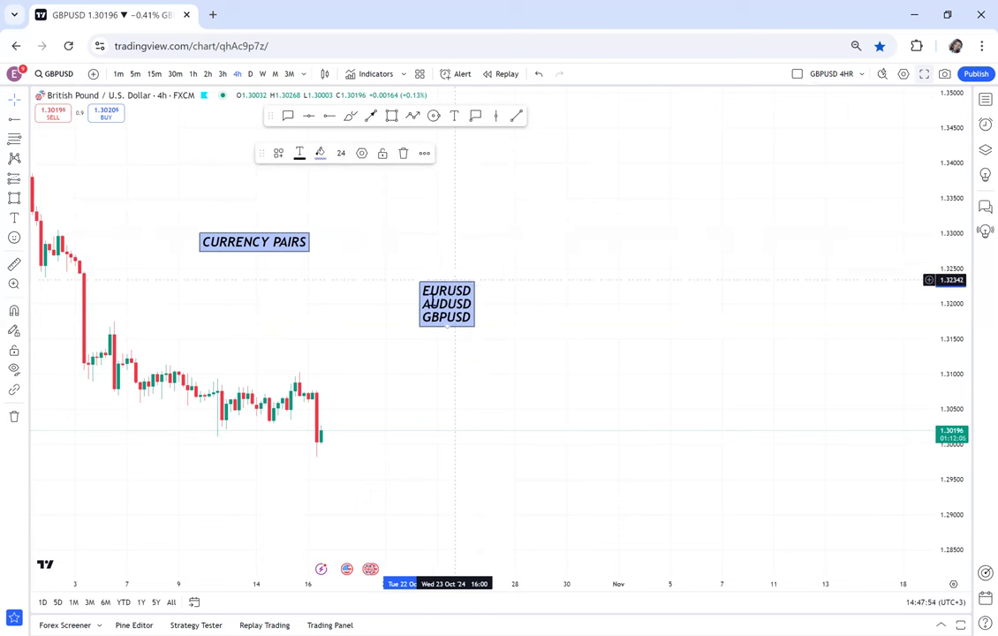
- Draw a red freehand loop around the USD endings and attach a 'USD' callout to them
{"action": "left_click", "coordinate": [350, 116]}
{"action": "left_click_drag", "start_coordinate": [451, 274], "coordinate": [484, 262]}
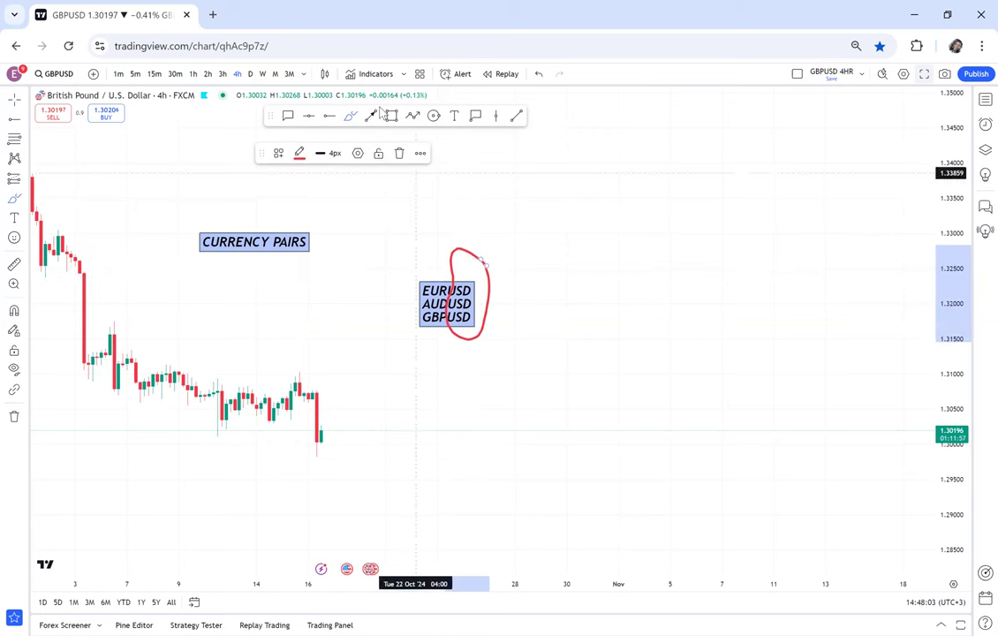
{"action": "left_click", "coordinate": [476, 116]}
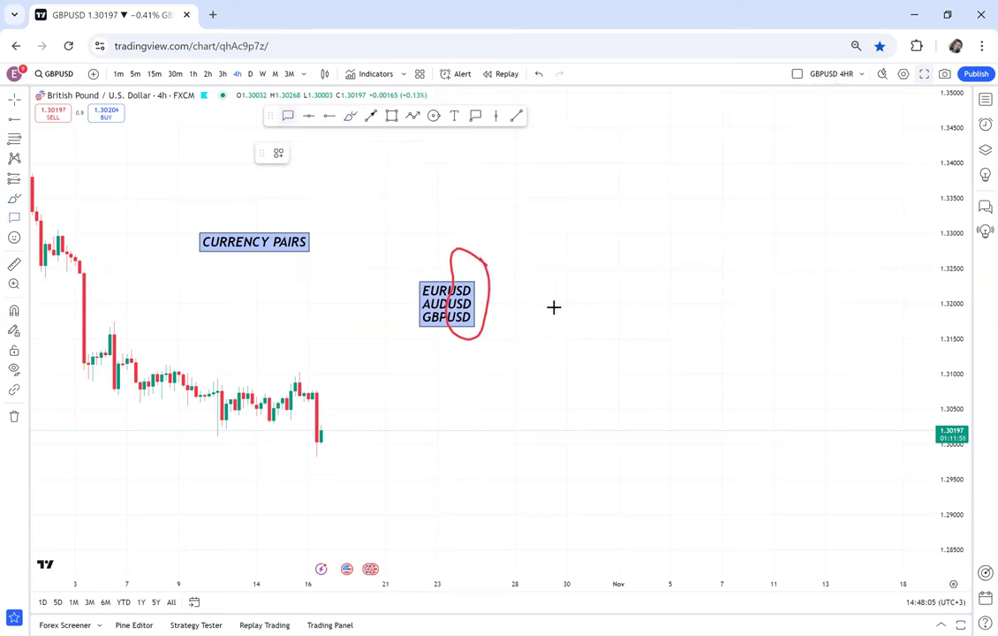
{"action": "left_click", "coordinate": [477, 293]}
{"action": "left_click", "coordinate": [536, 272]}
{"action": "type", "text": "USD"}
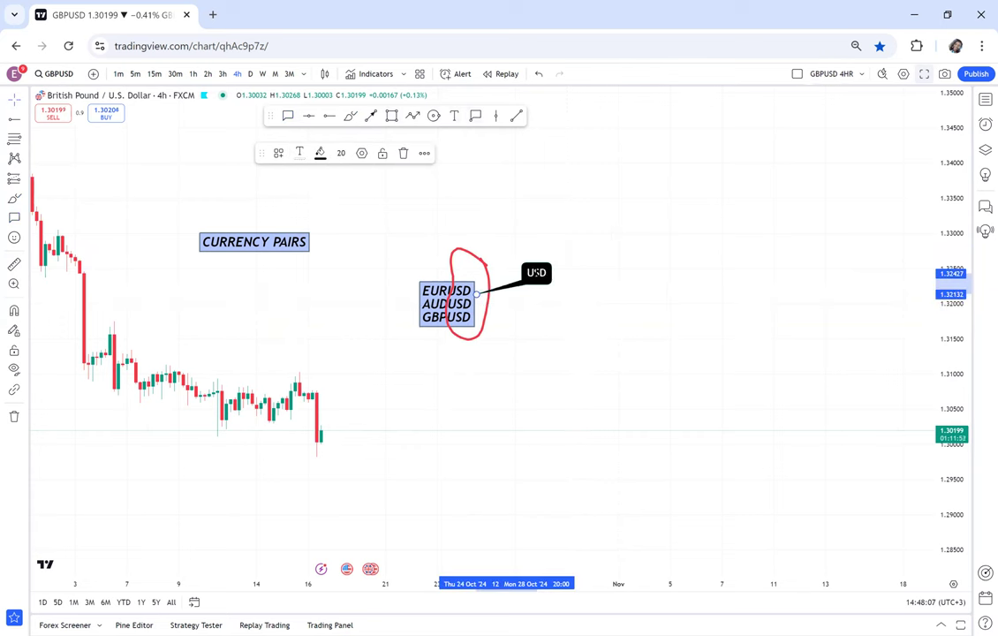
{"action": "left_click", "coordinate": [568, 310]}
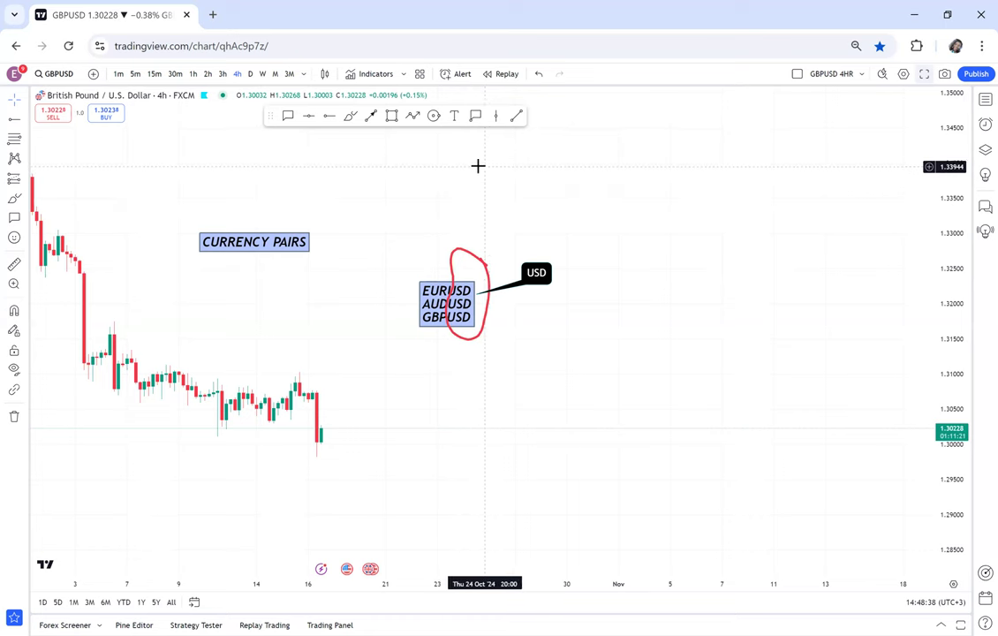
- Start a new text note right of the circled pairs headed 'VOLATILE' / 'JPY PAIRS'
{"action": "left_click_drag", "start_coordinate": [571, 268], "coordinate": [497, 272]}
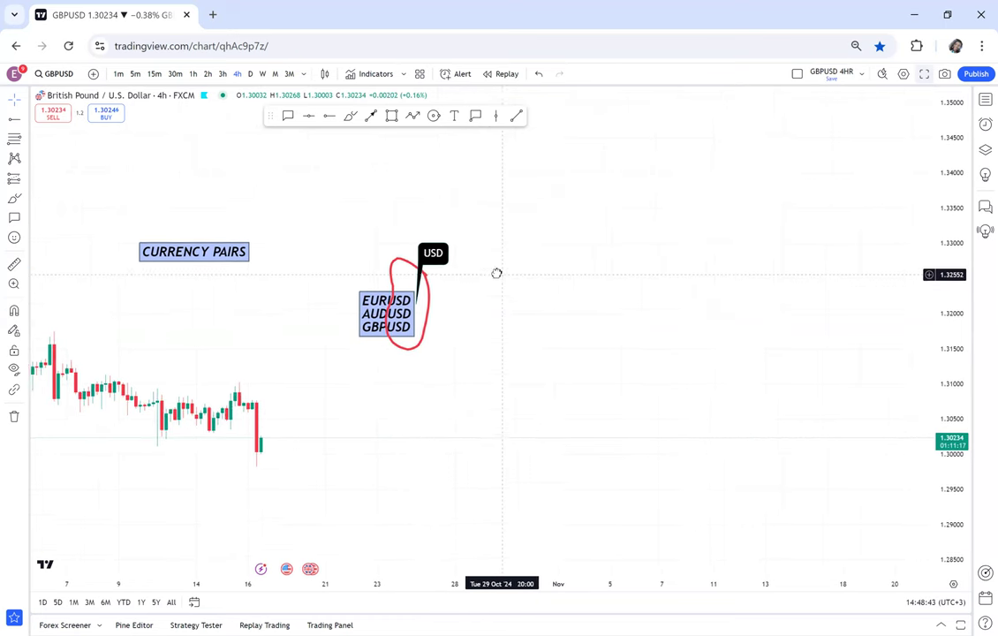
{"action": "left_click", "coordinate": [454, 115]}
{"action": "left_click", "coordinate": [532, 289]}
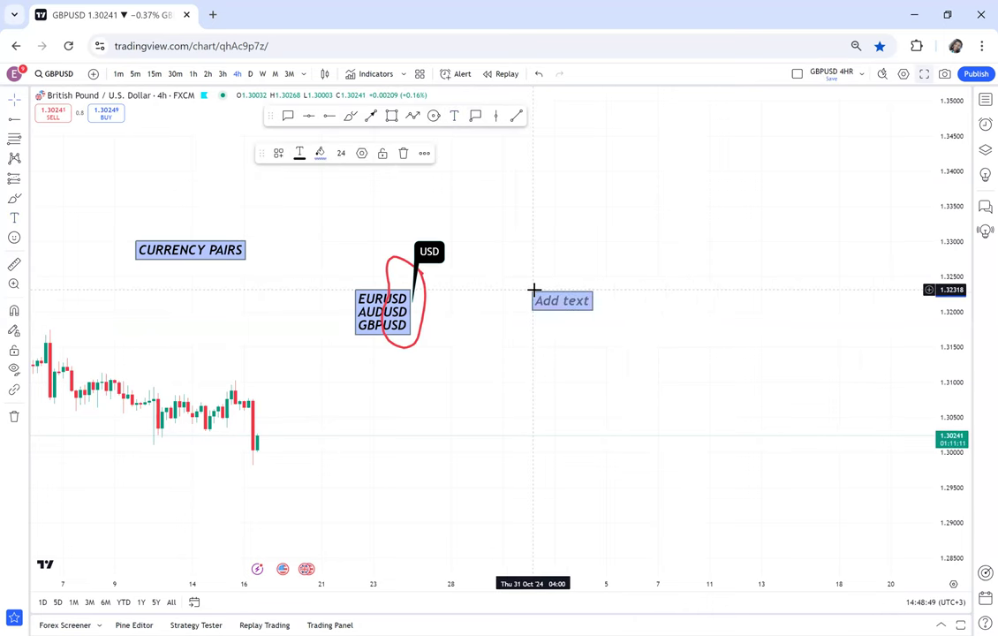
{"action": "type", "text": "JPY"}
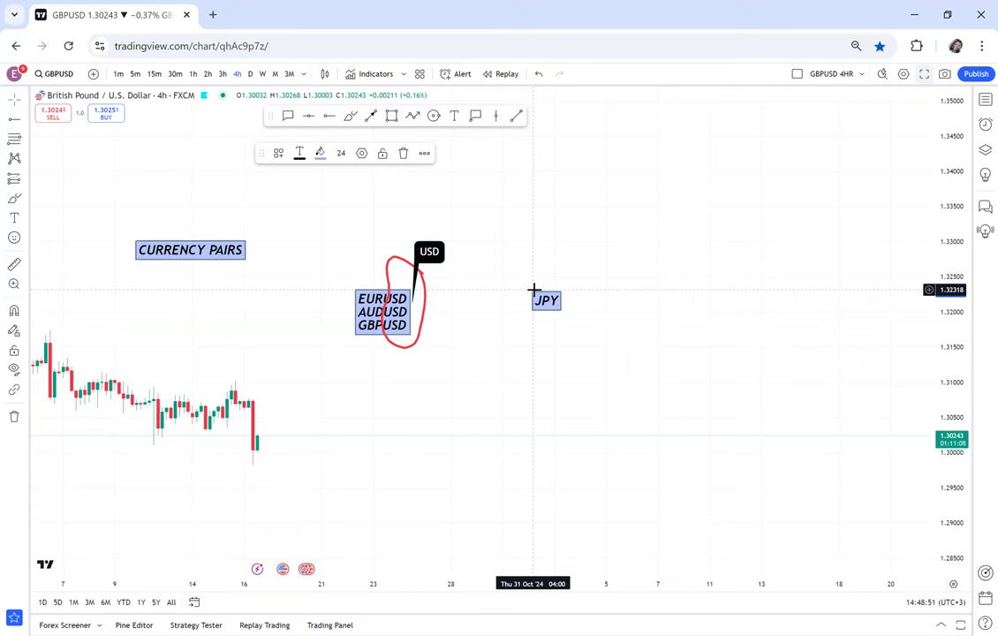
{"action": "key", "text": "BackSpace"}
{"action": "key", "text": "BackSpace"}
{"action": "key", "text": "BackSpace"}
{"action": "type", "text": "VOLATILE"}
{"action": "key", "text": "Return"}
{"action": "type", "text": "JPY"}
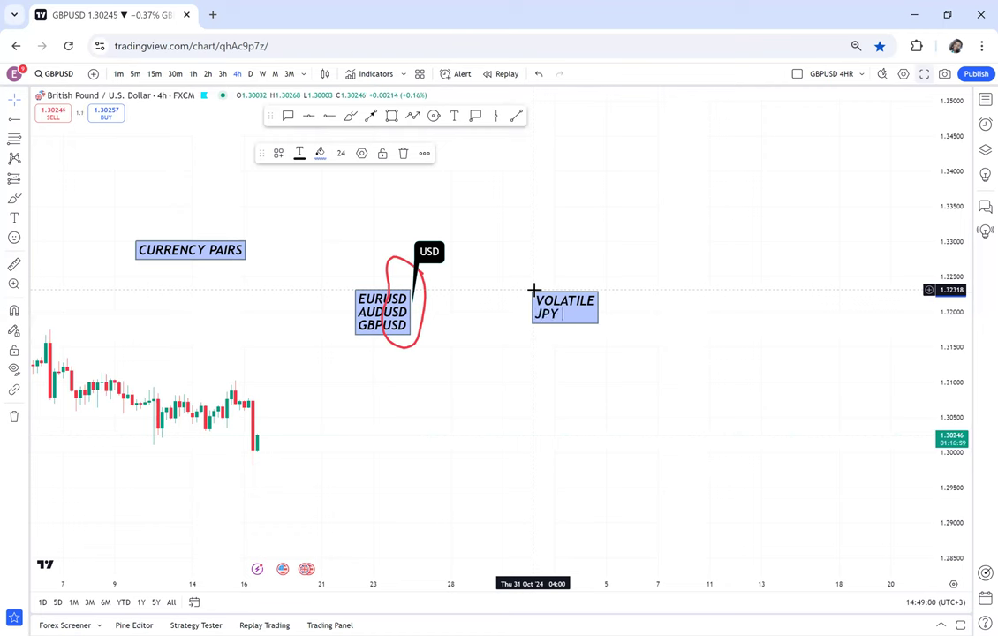
{"action": "type", "text": " PAIRS"}
{"action": "key", "text": "Return"}
{"action": "key", "text": "Return"}
- List GBPJPY, EURJPY, NZDJPY, CADJPY, AUDJPY and CHFJPY on separate lines under the heading
{"action": "type", "text": "F"}
{"action": "key", "text": "BackSpace"}
{"action": "type", "text": "GBPJPY"}
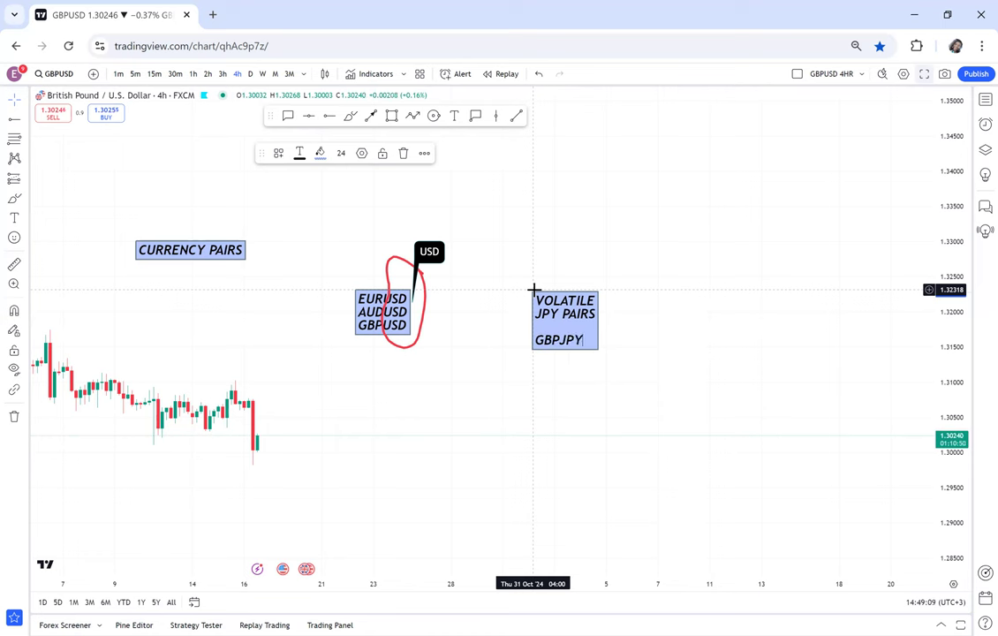
{"action": "key", "text": "Return"}
{"action": "type", "text": "EUR"}
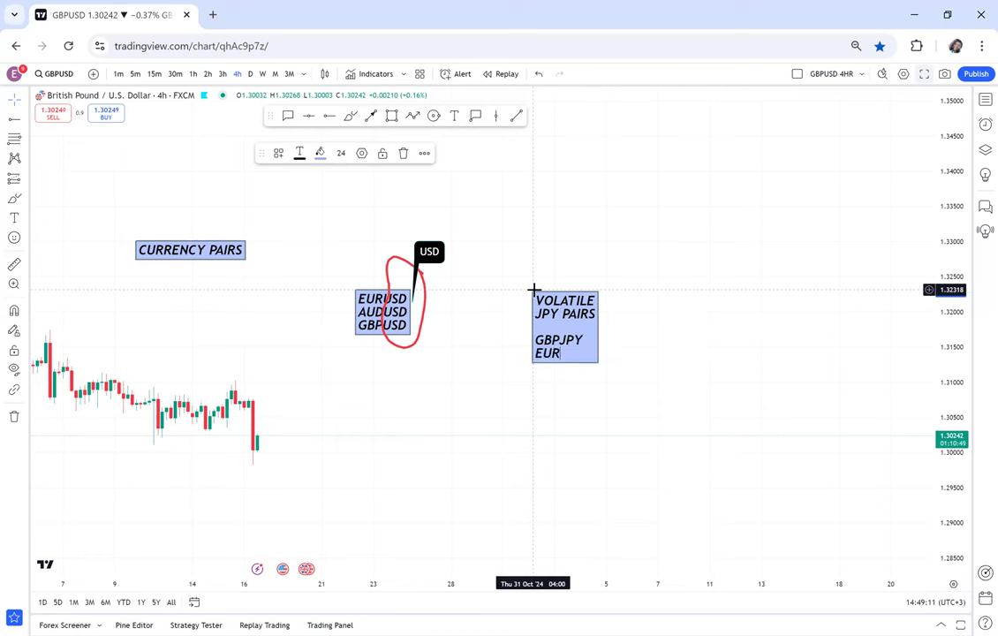
{"action": "type", "text": "JPY"}
{"action": "key", "text": "Return"}
{"action": "type", "text": "N"}
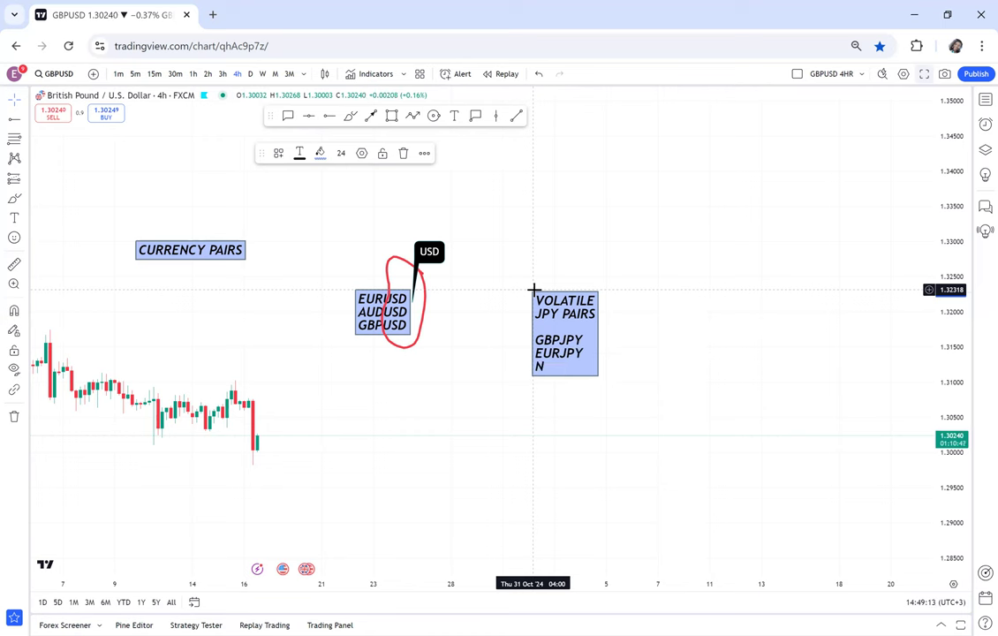
{"action": "type", "text": "ZDJPY"}
{"action": "key", "text": "Return"}
{"action": "type", "text": "CADJPY"}
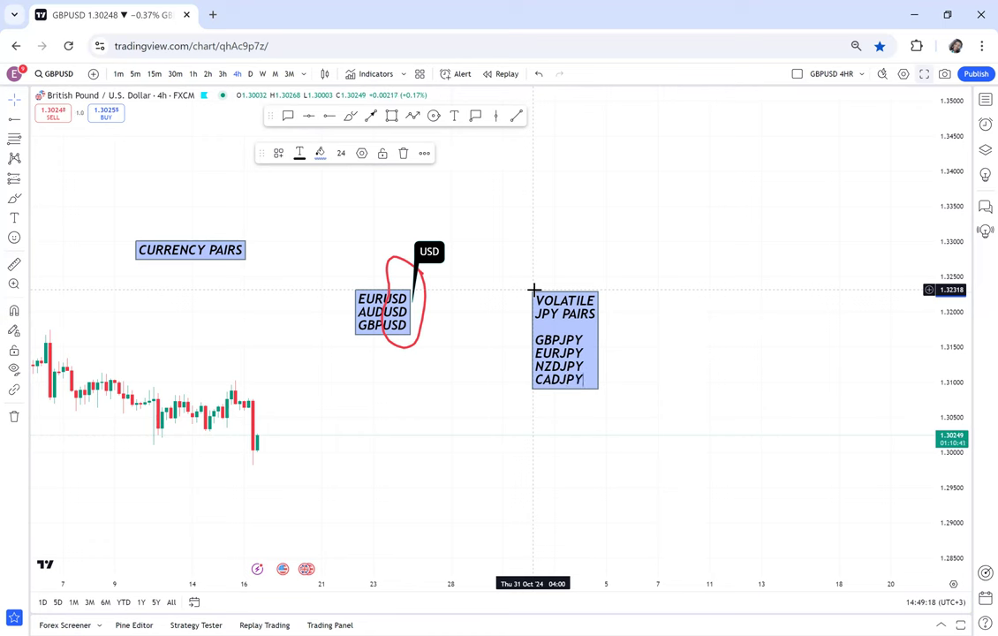
{"action": "key", "text": "Return"}
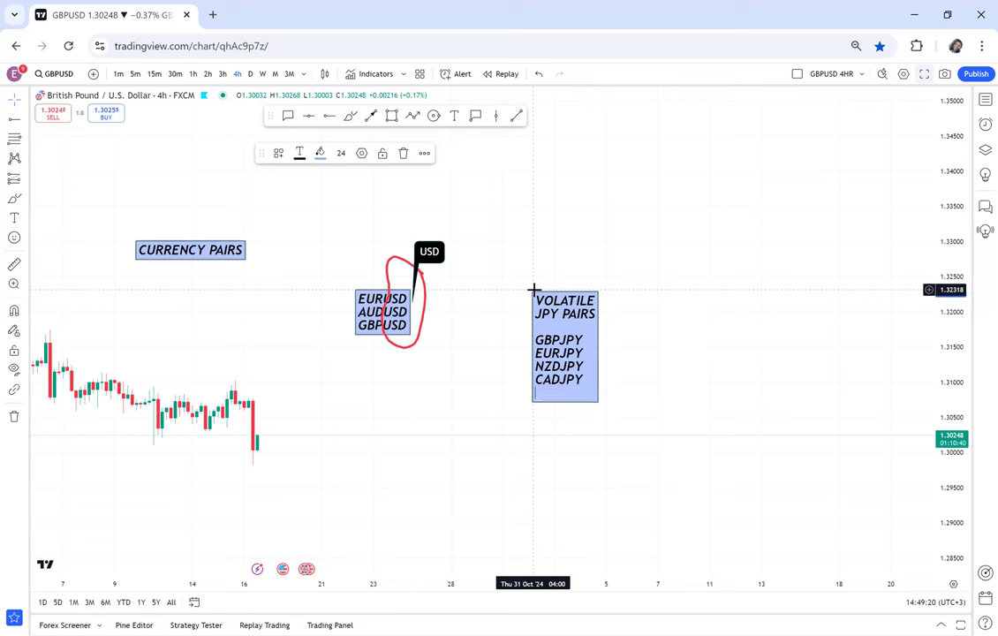
{"action": "type", "text": "AUDJPY"}
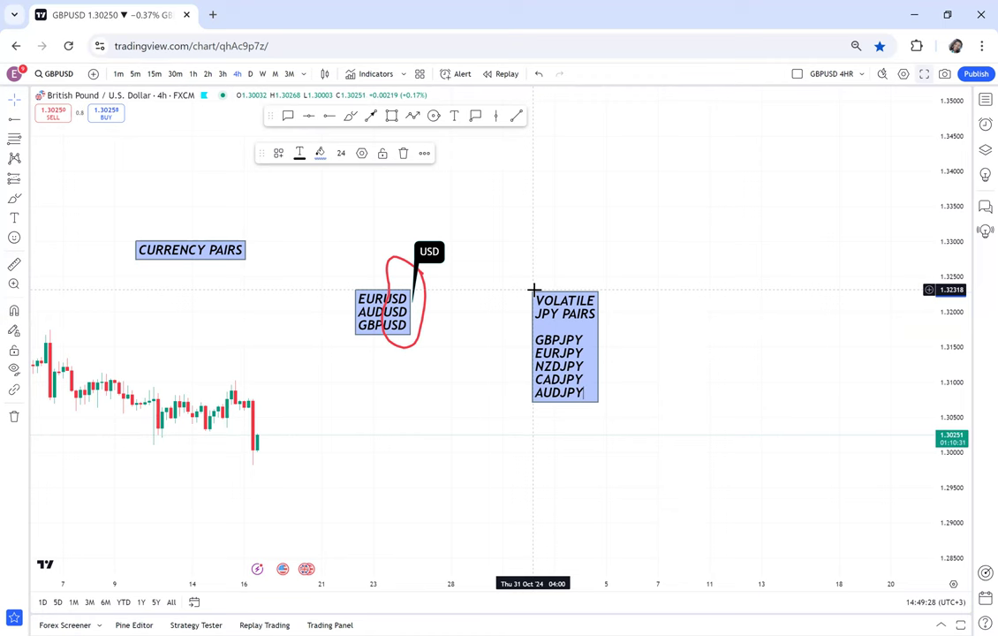
{"action": "key", "text": "Return"}
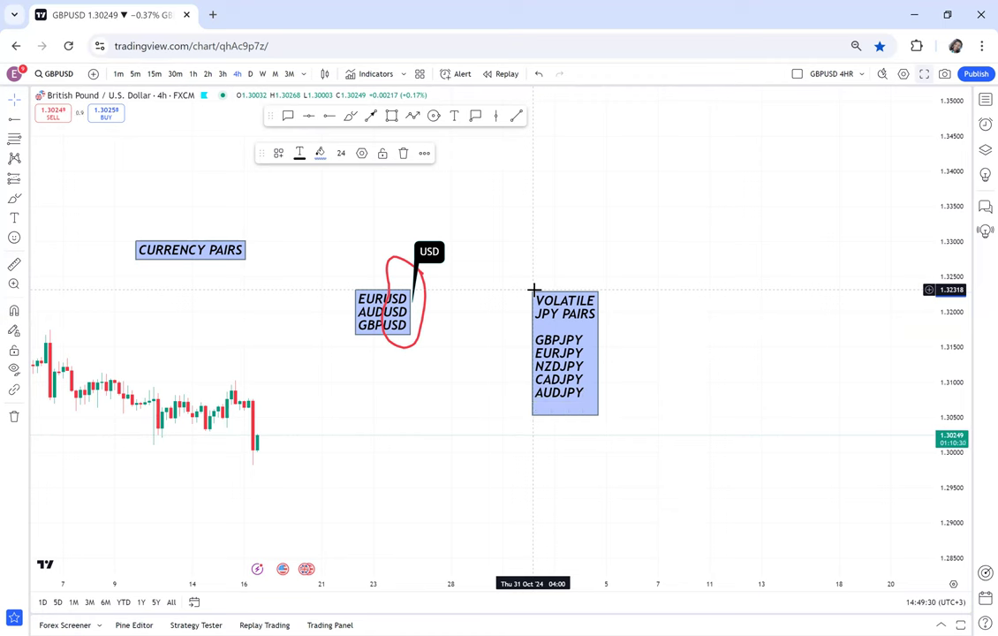
{"action": "type", "text": "CHF"}
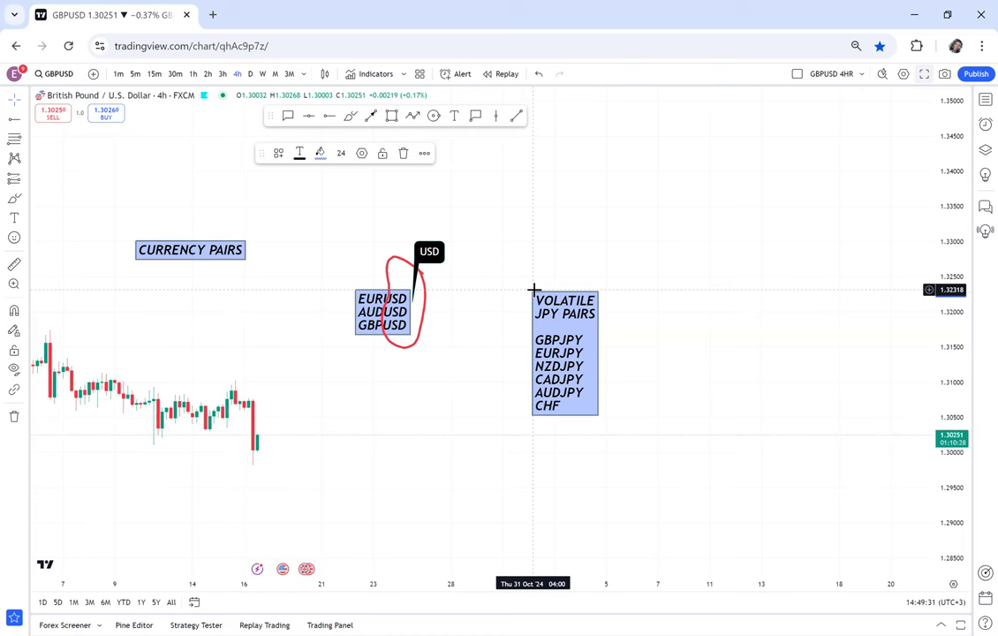
{"action": "type", "text": "JPY"}
- Drag the JPY pairs note up-left beside the circled USD list and zoom the chart
{"action": "left_click_drag", "start_coordinate": [535, 301], "coordinate": [488, 268]}
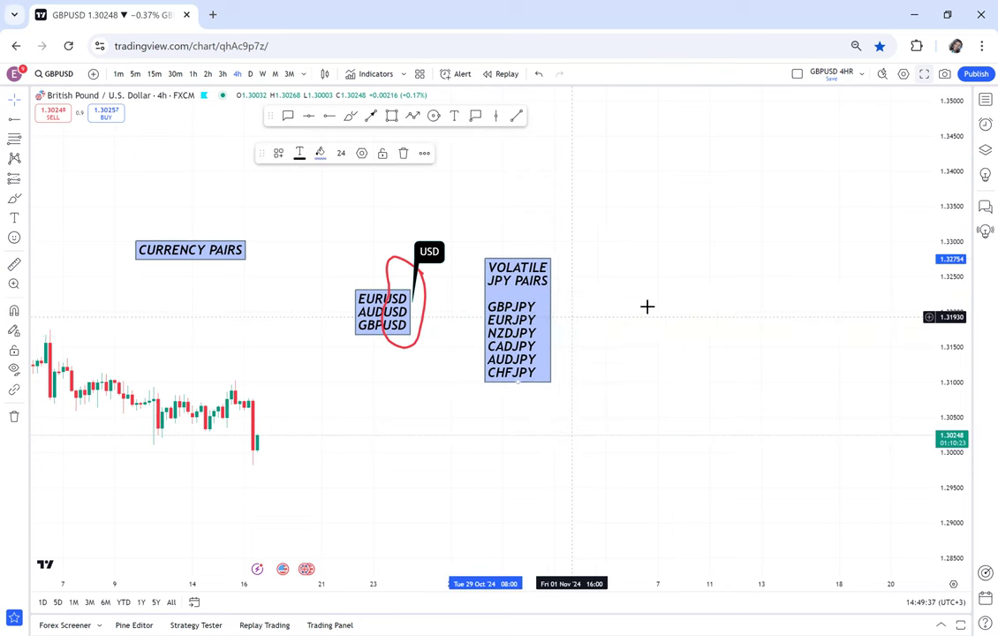
{"action": "scroll", "coordinate": [627, 306], "scroll_direction": "up", "scroll_amount": 2}
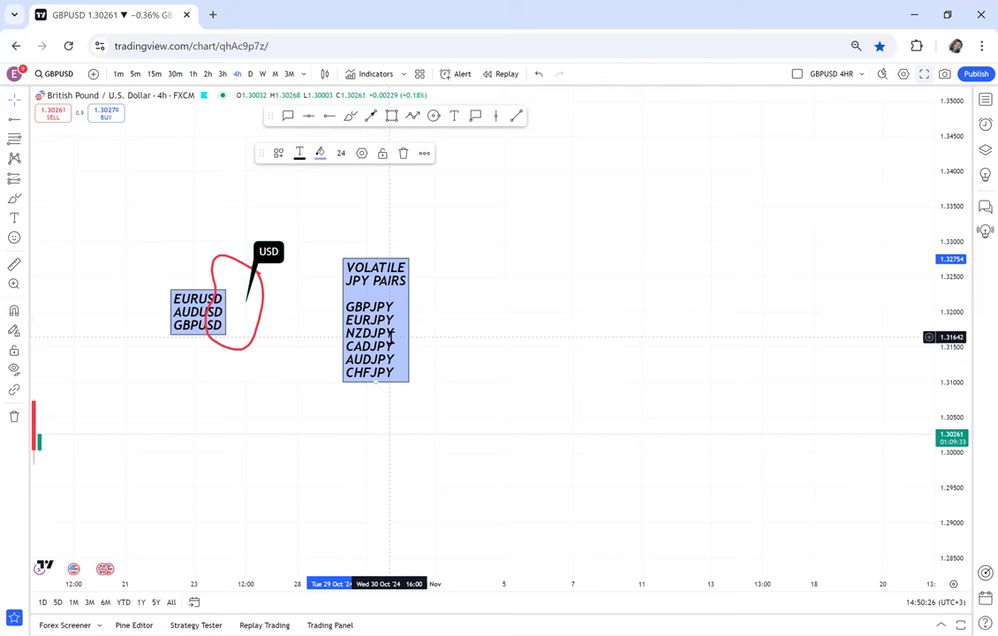
{"action": "left_click", "coordinate": [470, 245]}
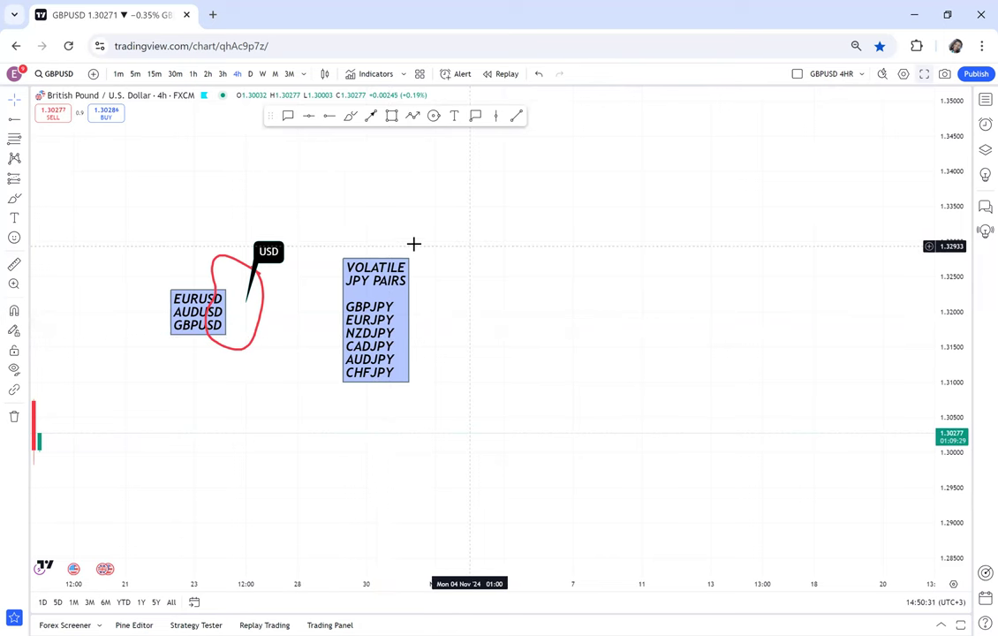
{"action": "left_click", "coordinate": [287, 116]}
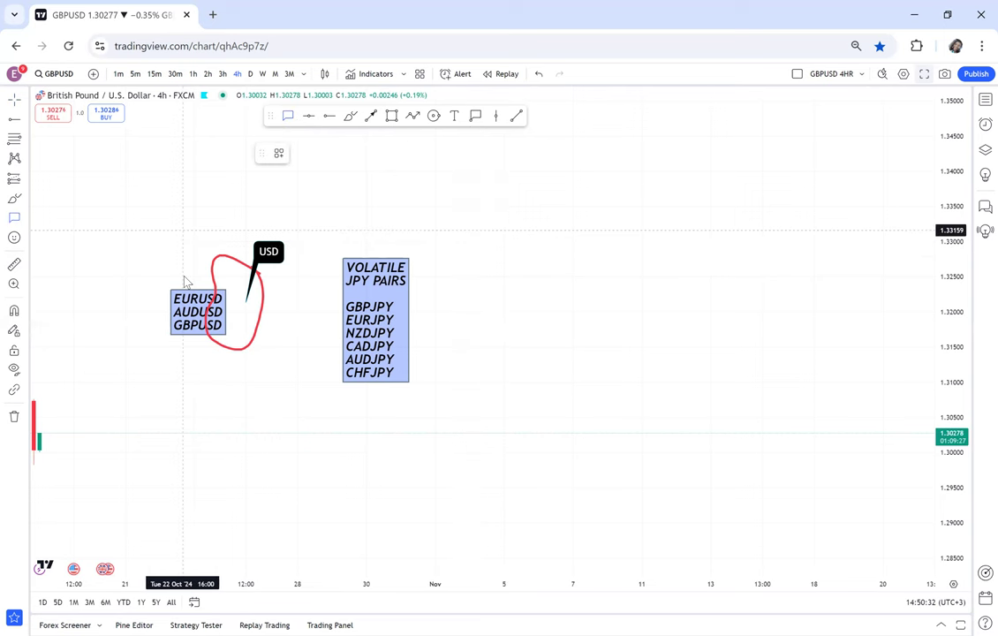
{"action": "left_click", "coordinate": [147, 229]}
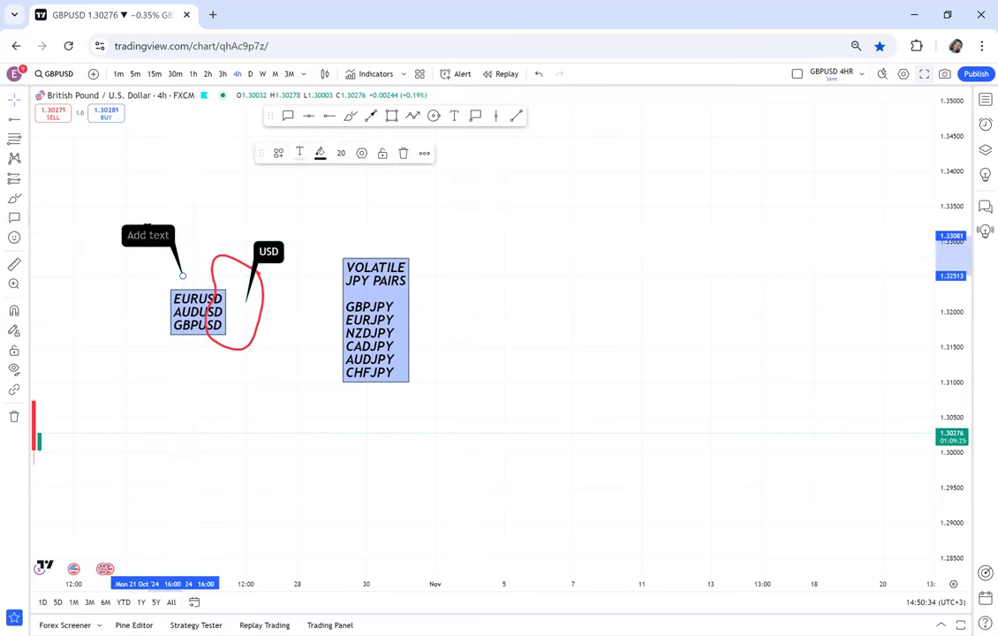
{"action": "type", "text": "BEST"}
{"action": "left_click", "coordinate": [245, 205]}
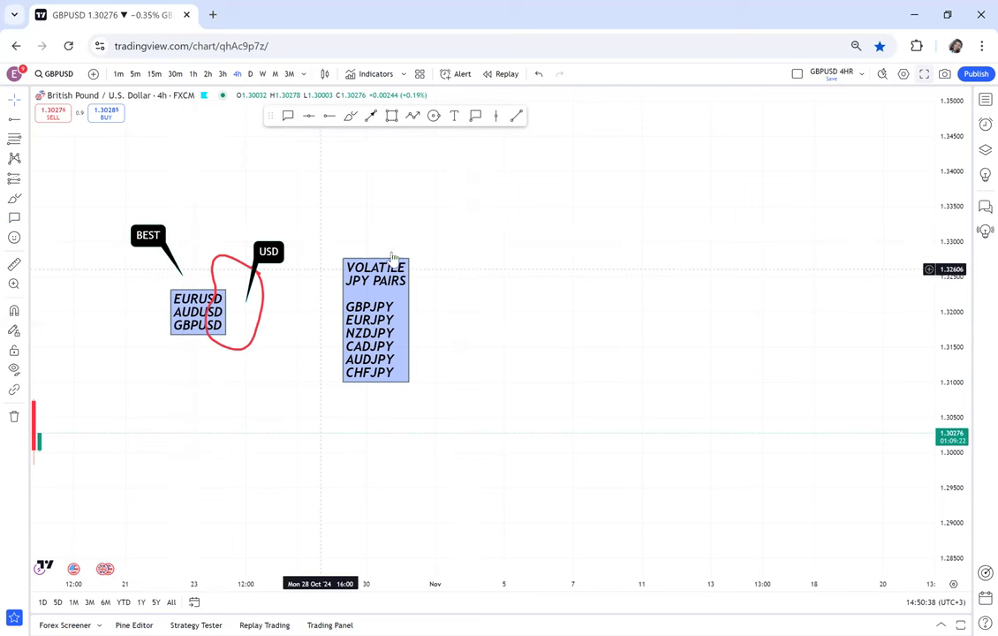
{"action": "scroll", "coordinate": [519, 254], "scroll_direction": "left", "scroll_amount": 3}
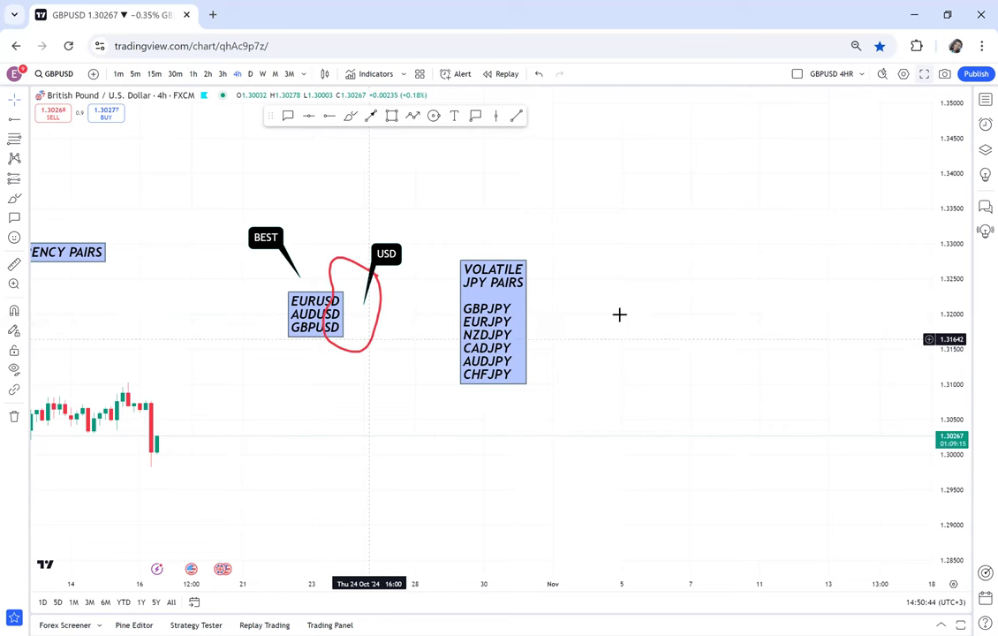
{"action": "scroll", "coordinate": [422, 277], "scroll_direction": "right", "scroll_amount": 2}
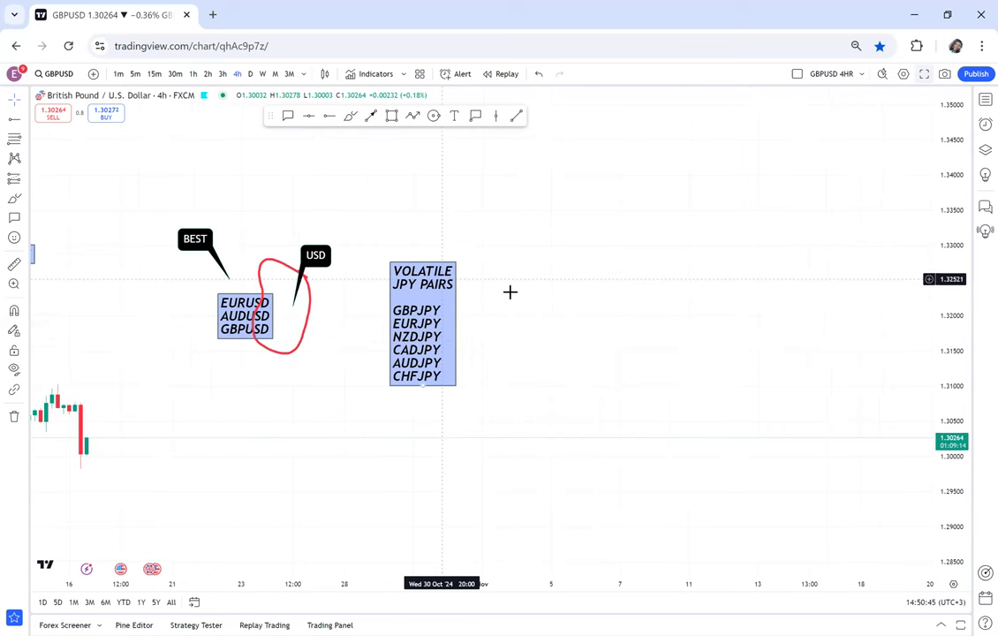
{"action": "scroll", "coordinate": [392, 123], "scroll_direction": "right", "scroll_amount": 2}
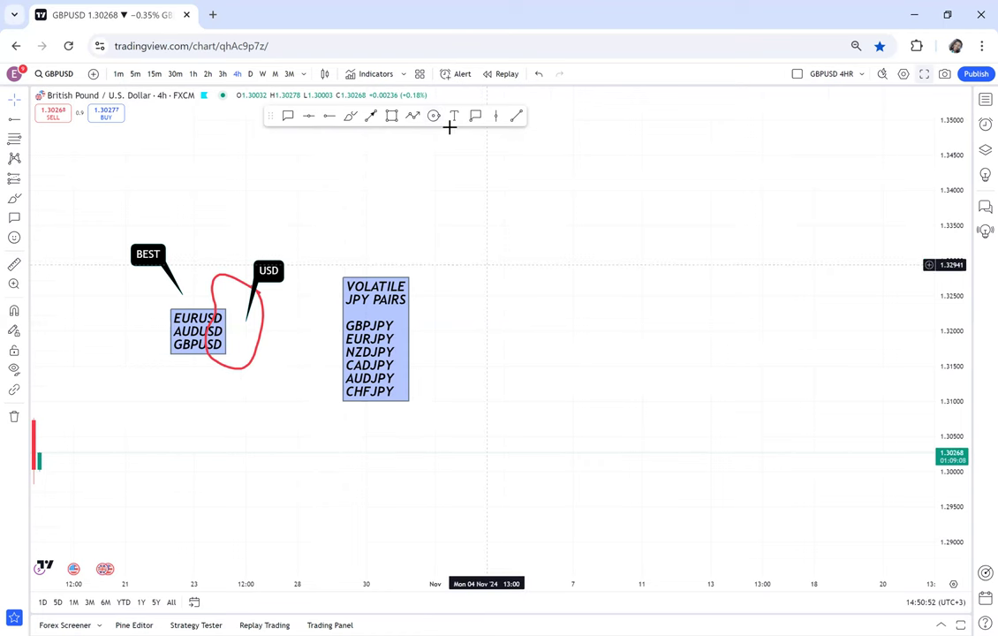
- Place a new note right of the JPY list headed 'WORST PAIST' with CAD and CHF lines
{"action": "left_click", "coordinate": [454, 116]}
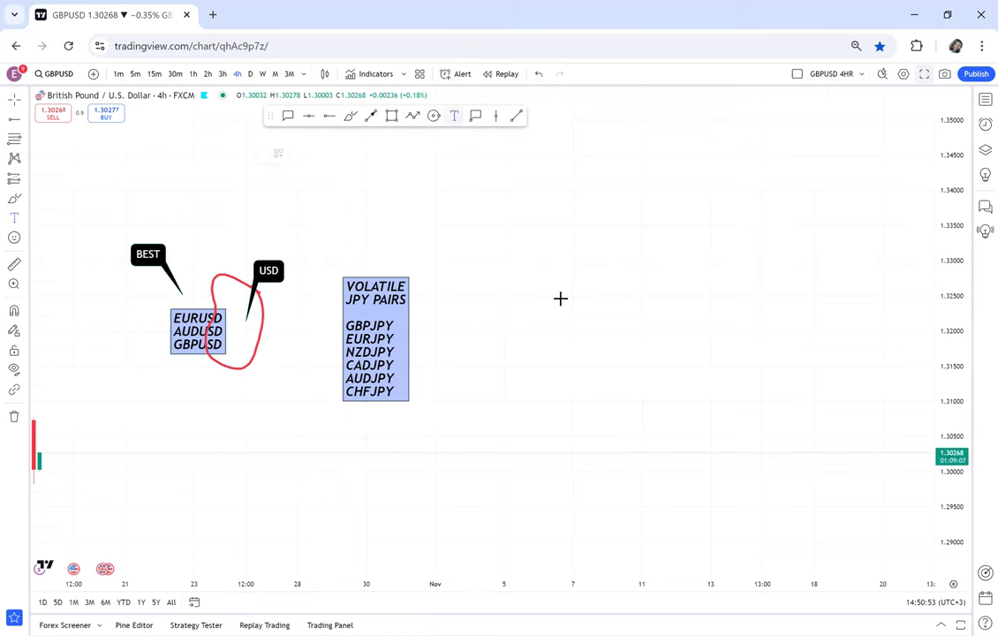
{"action": "left_click", "coordinate": [491, 274]}
{"action": "type", "text": "WO"}
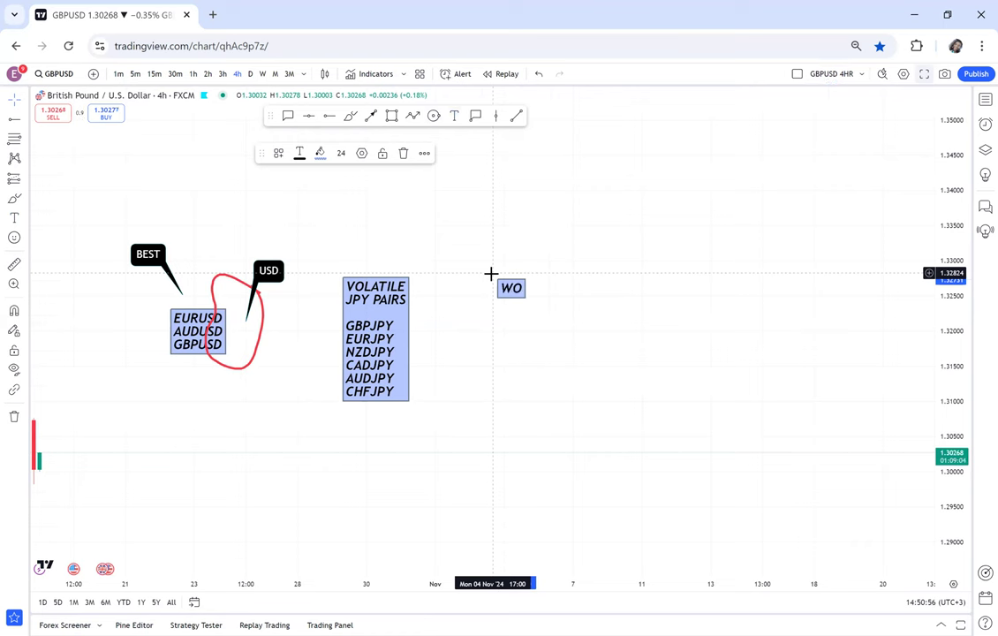
{"action": "type", "text": "RST"}
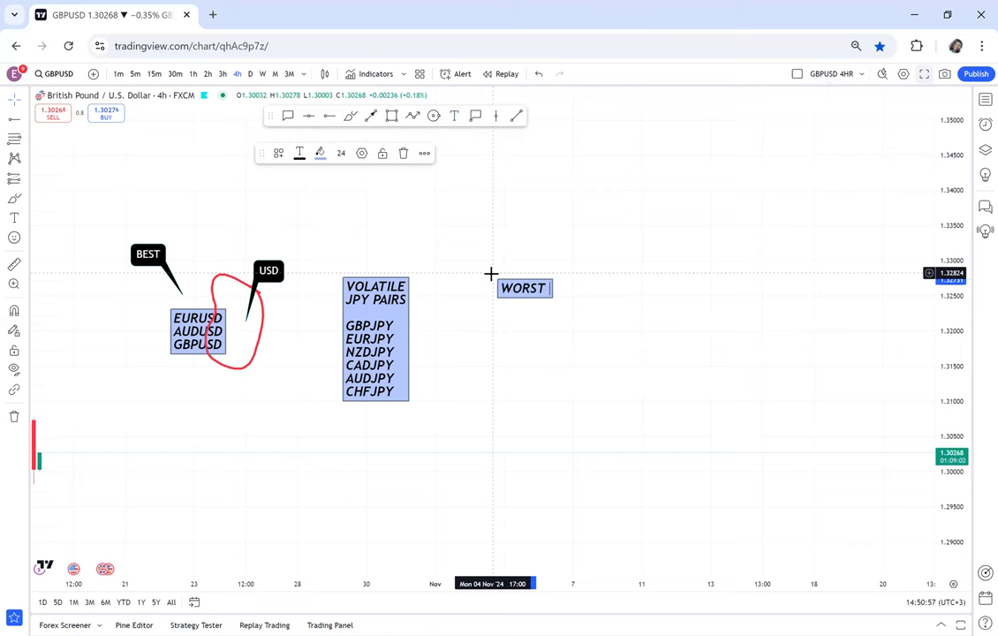
{"action": "type", "text": " PAIST"}
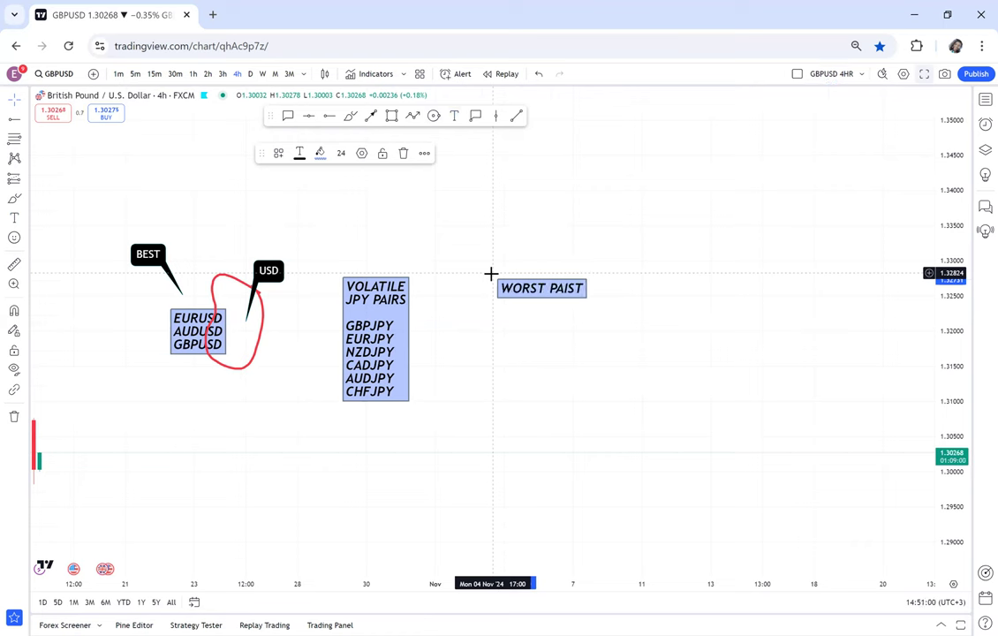
{"action": "key", "text": "Return"}
{"action": "key", "text": "Return"}
{"action": "type", "text": "CAD"}
{"action": "key", "text": "Return"}
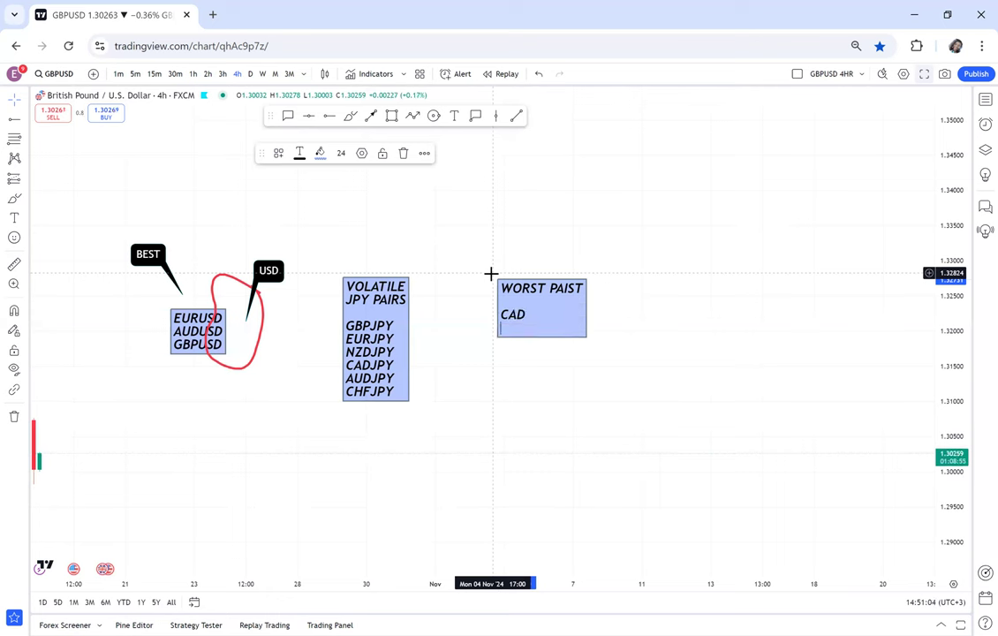
{"action": "type", "text": "CHF"}
{"action": "key", "text": "Return"}
- List USDCAD, EURCHF, NZDCAD, AUDCAD, AUDCHF and USDCHF on separate lines below
{"action": "key", "text": "Return"}
{"action": "key", "text": "Return"}
{"action": "type", "text": "USD"}
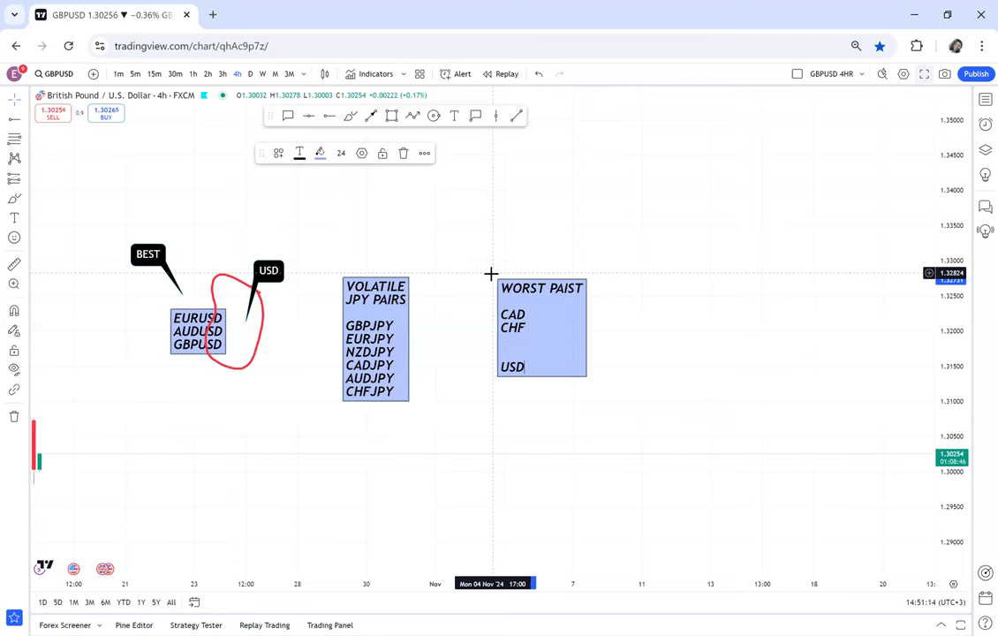
{"action": "type", "text": "CAD"}
{"action": "key", "text": "Return"}
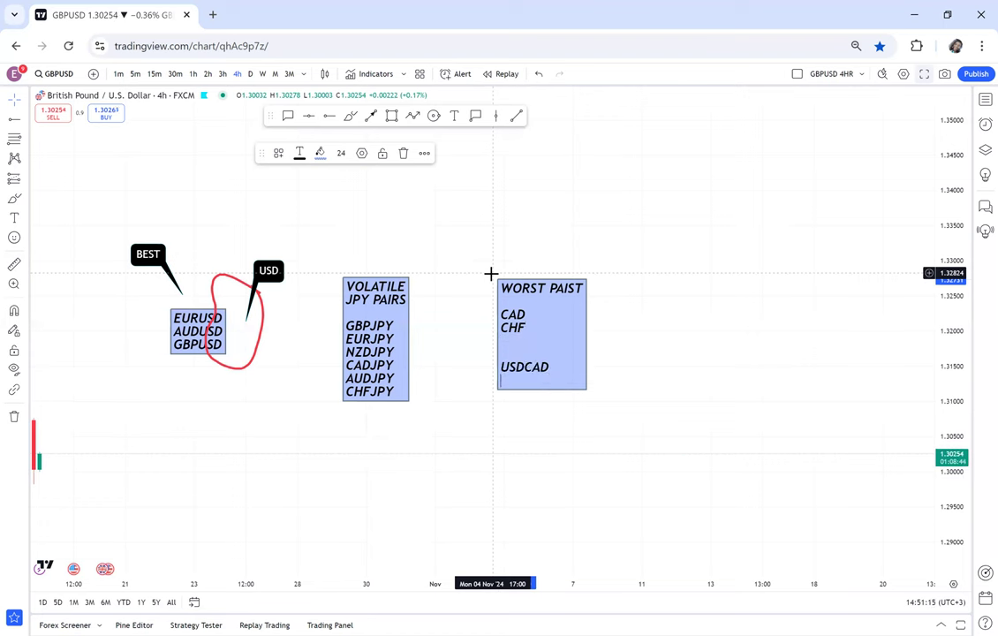
{"action": "type", "text": "EURCHF"}
{"action": "key", "text": "Return"}
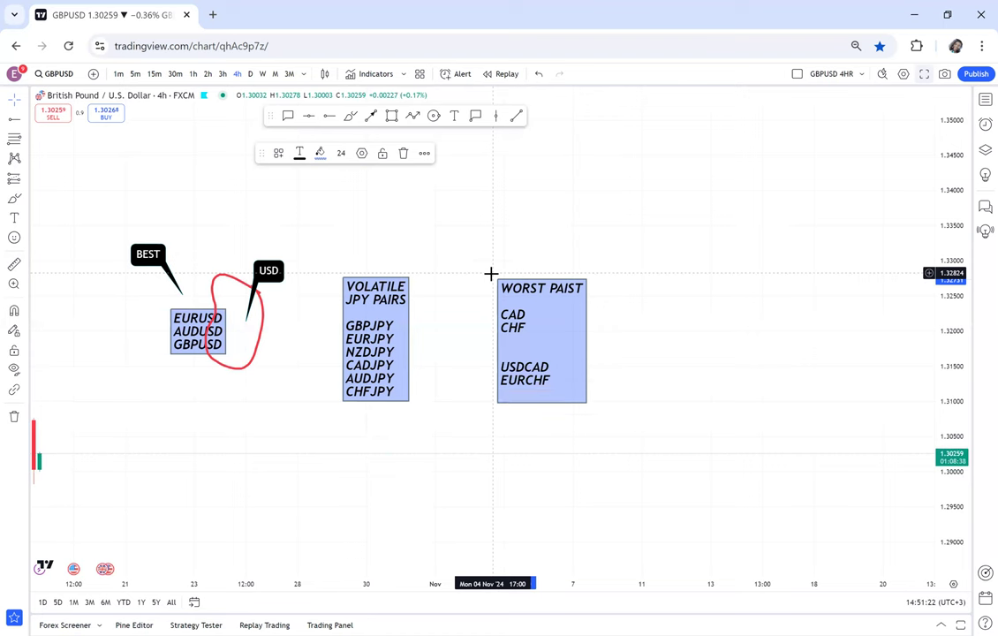
{"action": "type", "text": "NZDCAD"}
{"action": "key", "text": "Return"}
{"action": "type", "text": "AUDCAD"}
{"action": "key", "text": "Return"}
{"action": "type", "text": "A"}
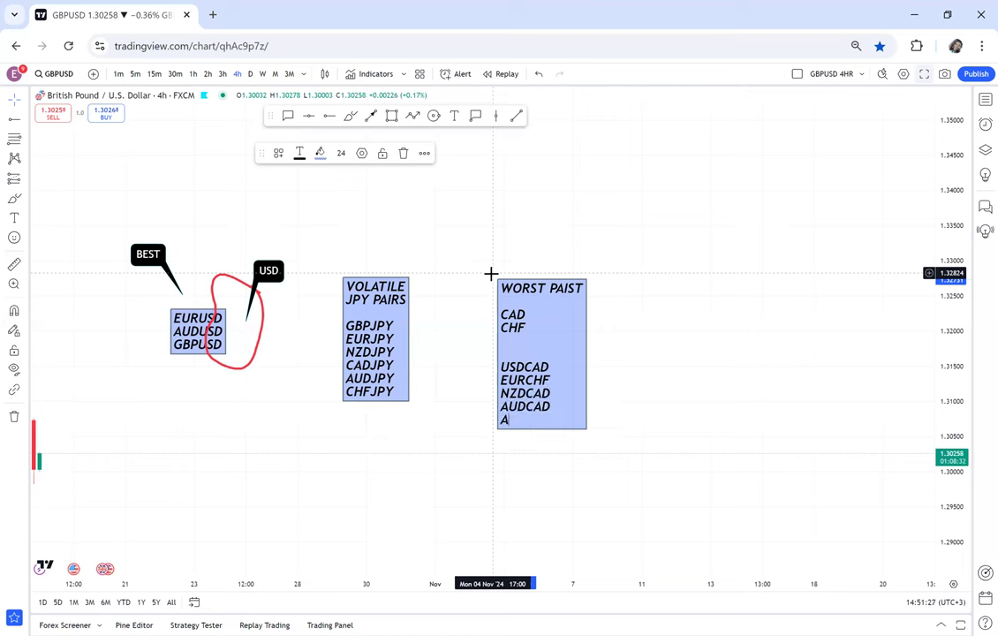
{"action": "type", "text": "UDCHF"}
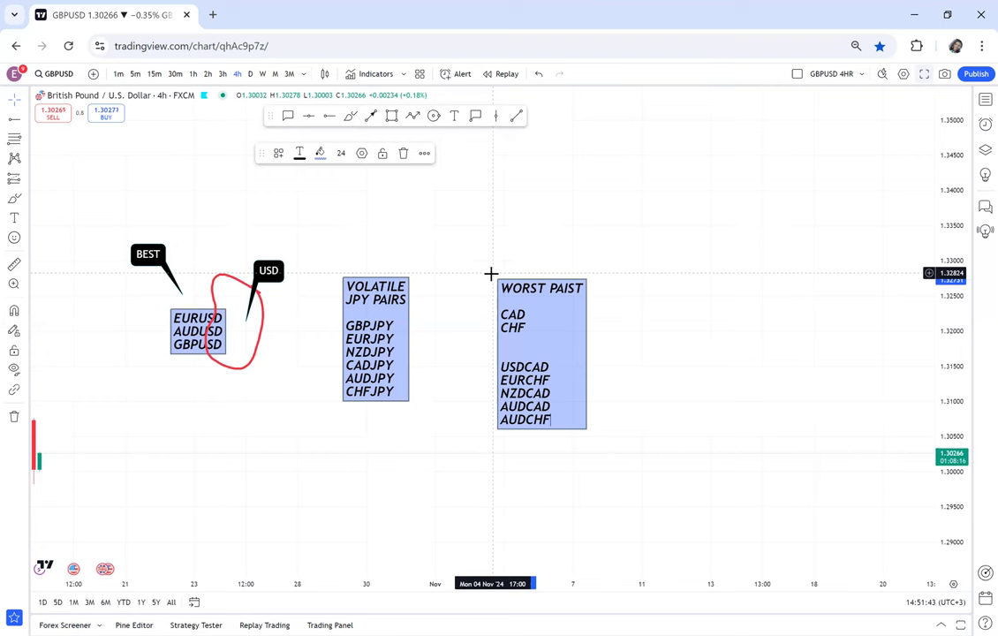
{"action": "key", "text": "Return"}
{"action": "type", "text": "US"}
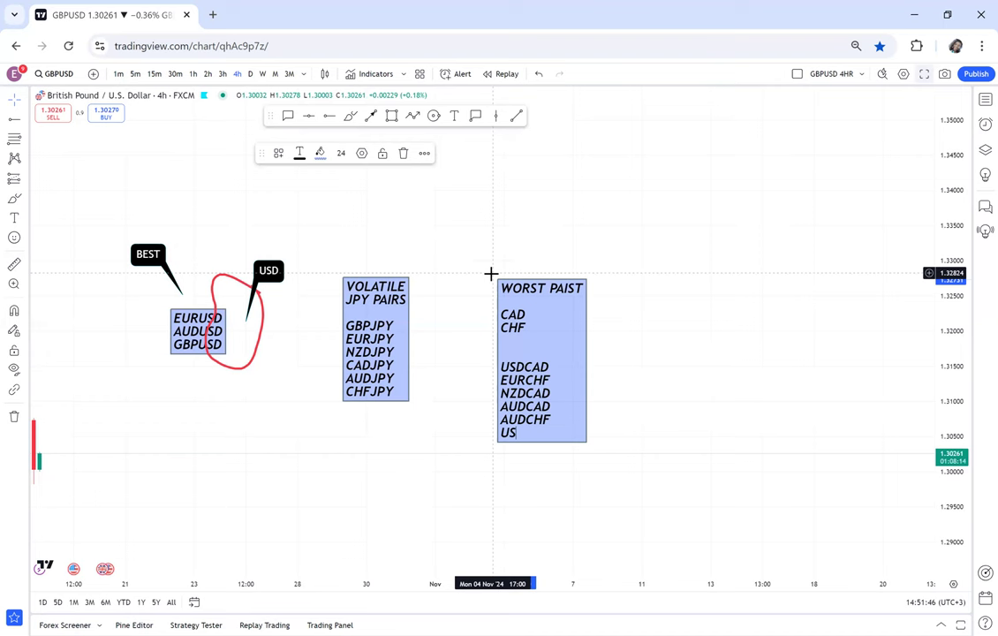
{"action": "type", "text": "DCHF"}
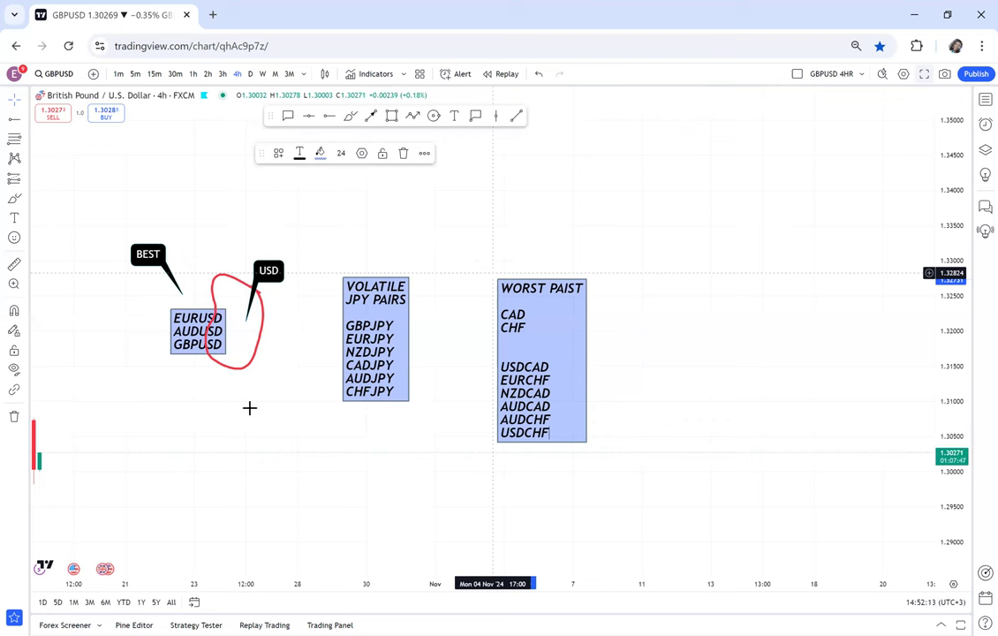
- Load USDCAD from the watchlist, showing levels 1.37247, 1.36750, 1.36000 and 1.35398
{"action": "left_click", "coordinate": [985, 100]}
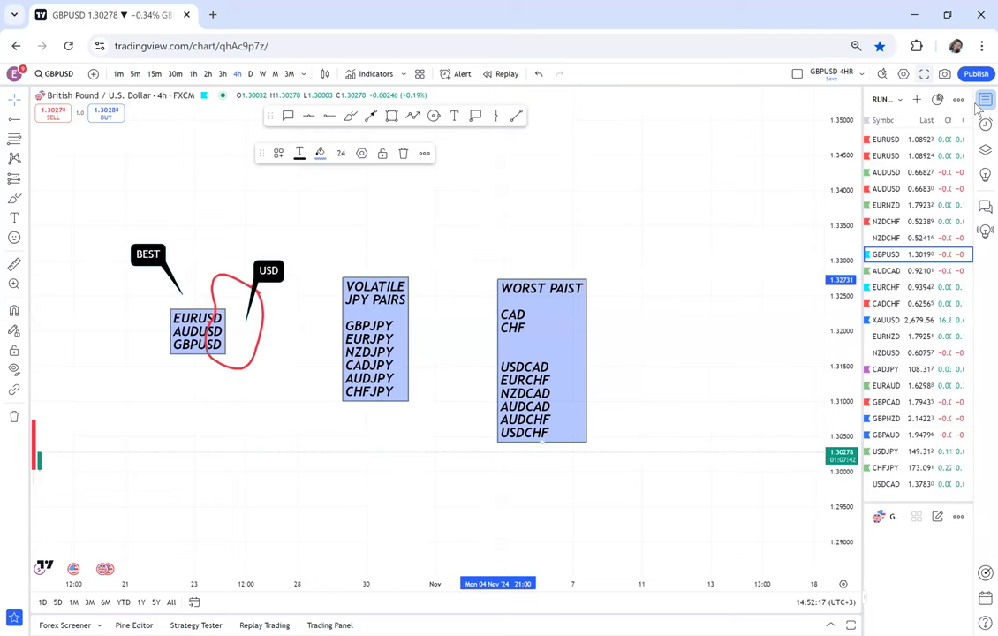
{"action": "left_click", "coordinate": [914, 485]}
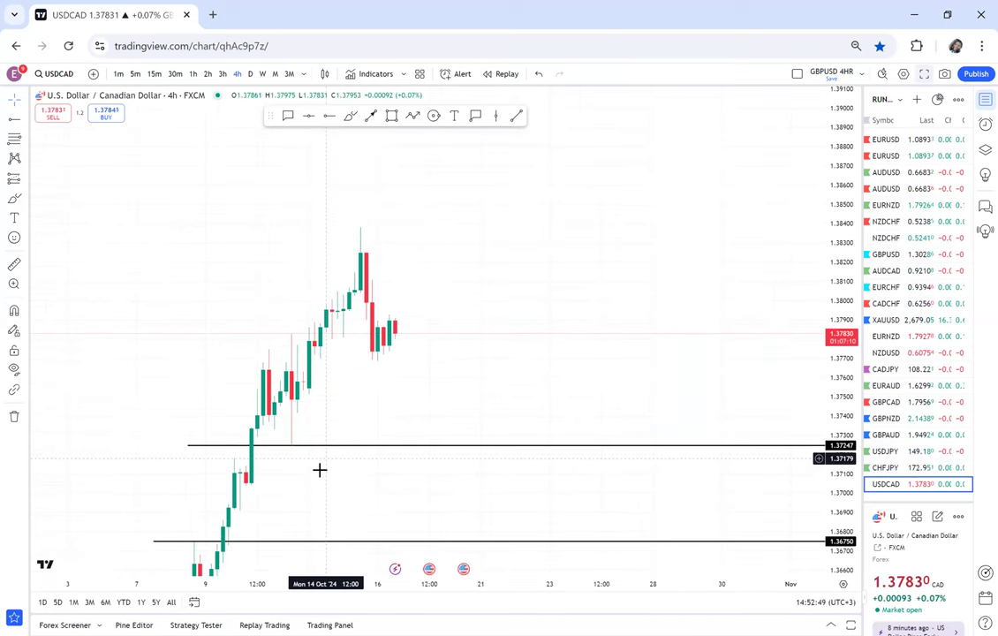
{"action": "scroll", "coordinate": [740, 415], "scroll_direction": "down", "scroll_amount": 3}
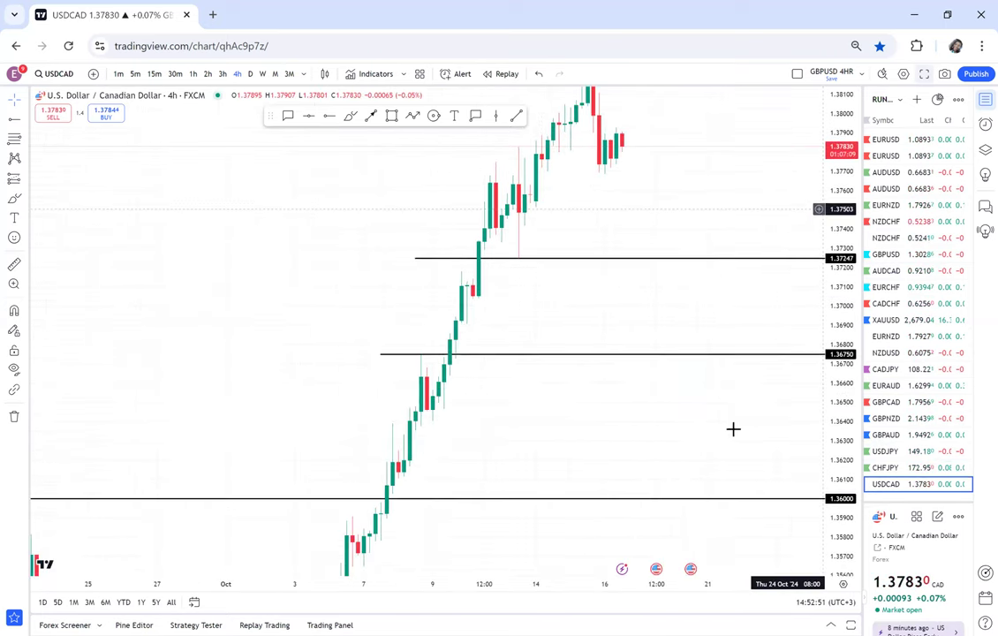
{"action": "scroll", "coordinate": [606, 446], "scroll_direction": "down", "scroll_amount": 3}
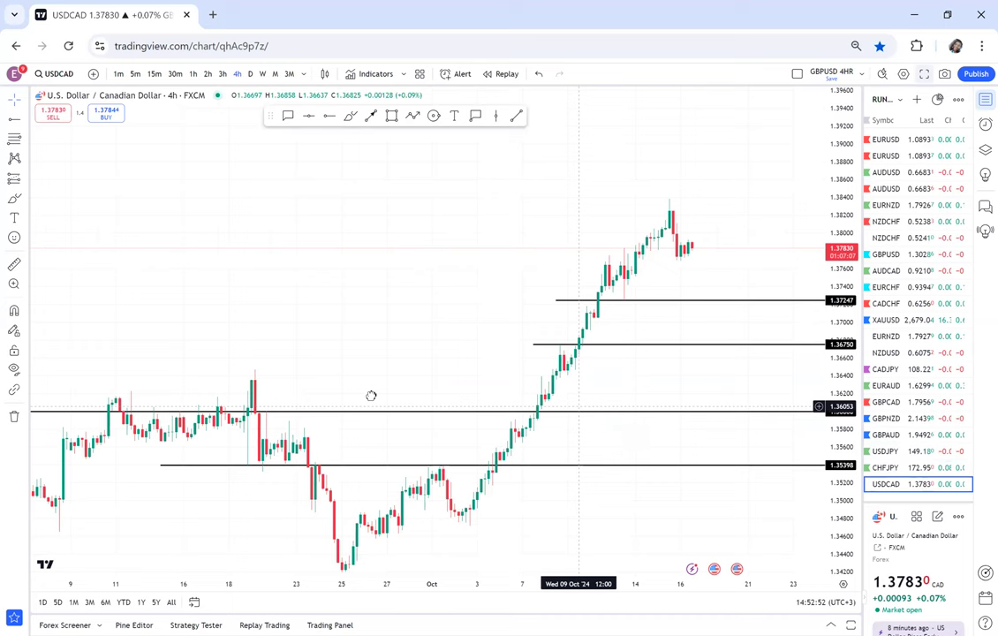
{"action": "scroll", "coordinate": [371, 402], "scroll_direction": "down", "scroll_amount": 2}
{"action": "scroll", "coordinate": [362, 433], "scroll_direction": "right", "scroll_amount": 3}
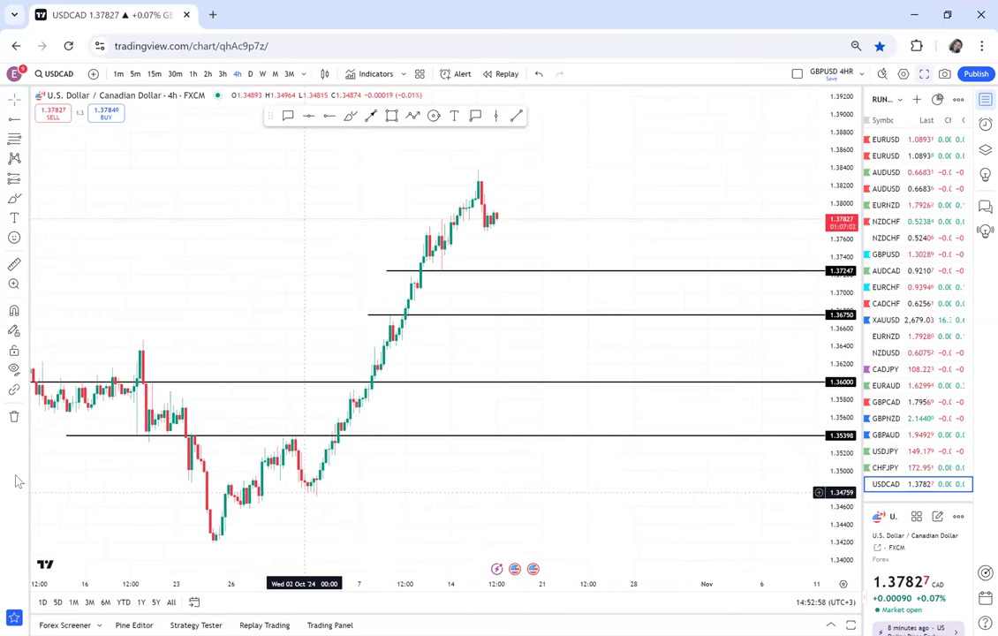
- Remove all four USDCAD drawings, then open CADCHF and clear its lines and box
{"action": "left_click", "coordinate": [19, 419]}
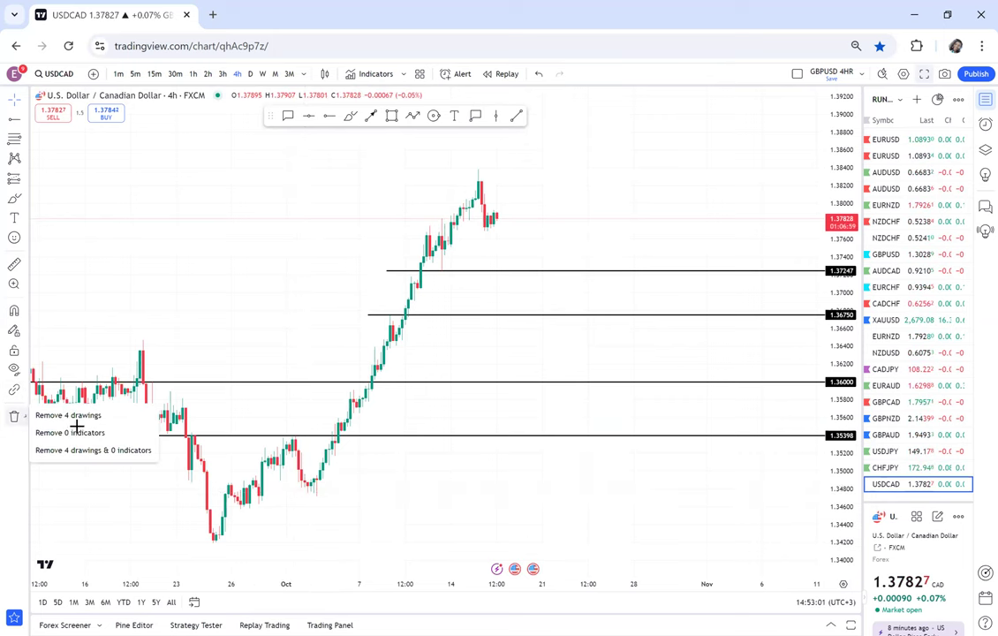
{"action": "left_click", "coordinate": [69, 415]}
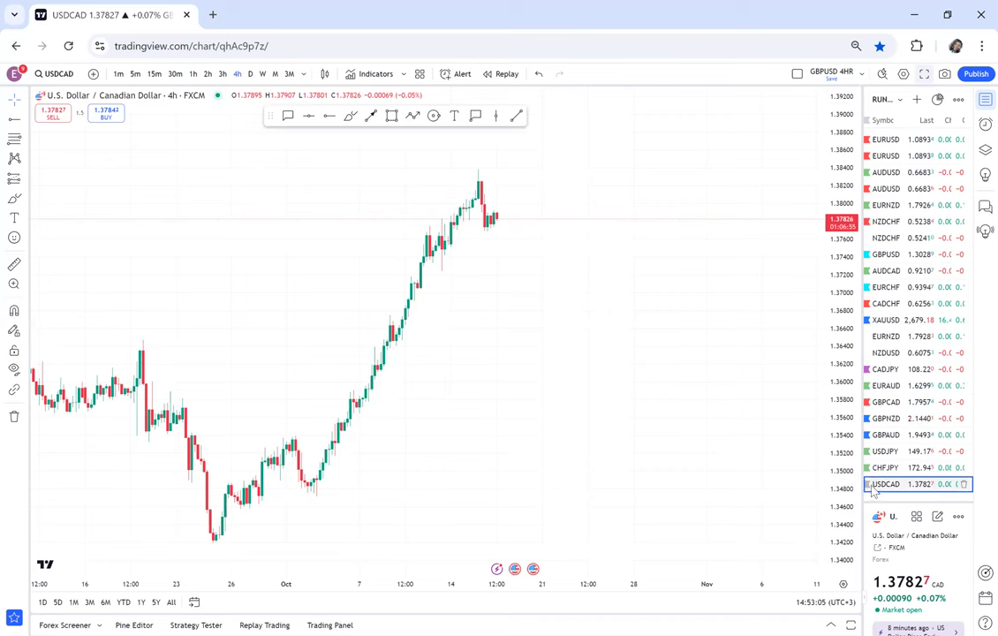
{"action": "left_click", "coordinate": [899, 305]}
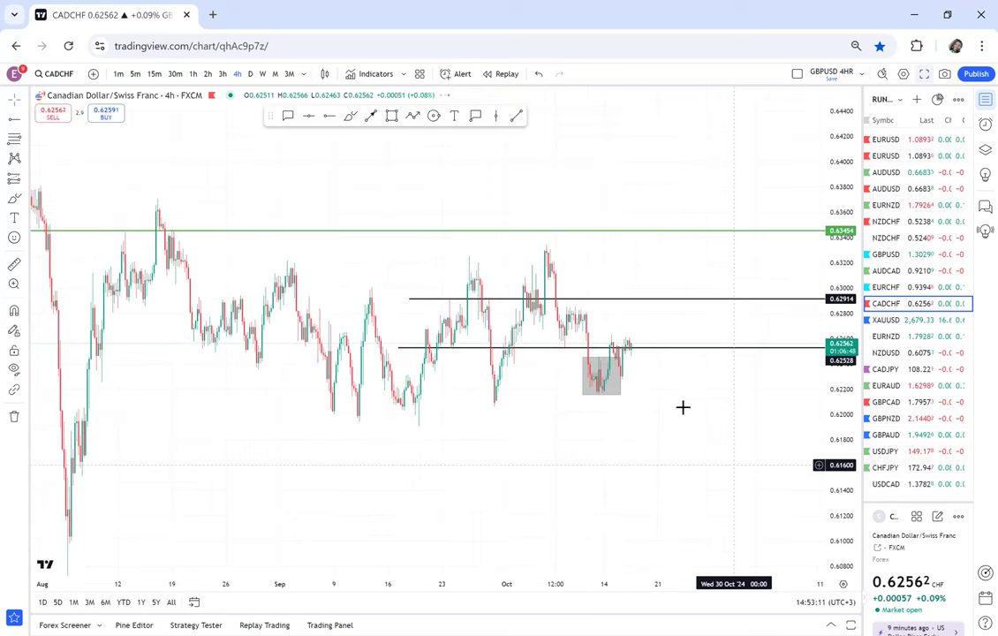
{"action": "left_click", "coordinate": [14, 416]}
{"action": "left_click", "coordinate": [66, 416]}
{"action": "scroll", "coordinate": [577, 409], "scroll_direction": "down", "scroll_amount": 2}
{"action": "scroll", "coordinate": [577, 409], "scroll_direction": "down", "scroll_amount": 1}
{"action": "scroll", "coordinate": [735, 392], "scroll_direction": "up", "scroll_amount": 2}
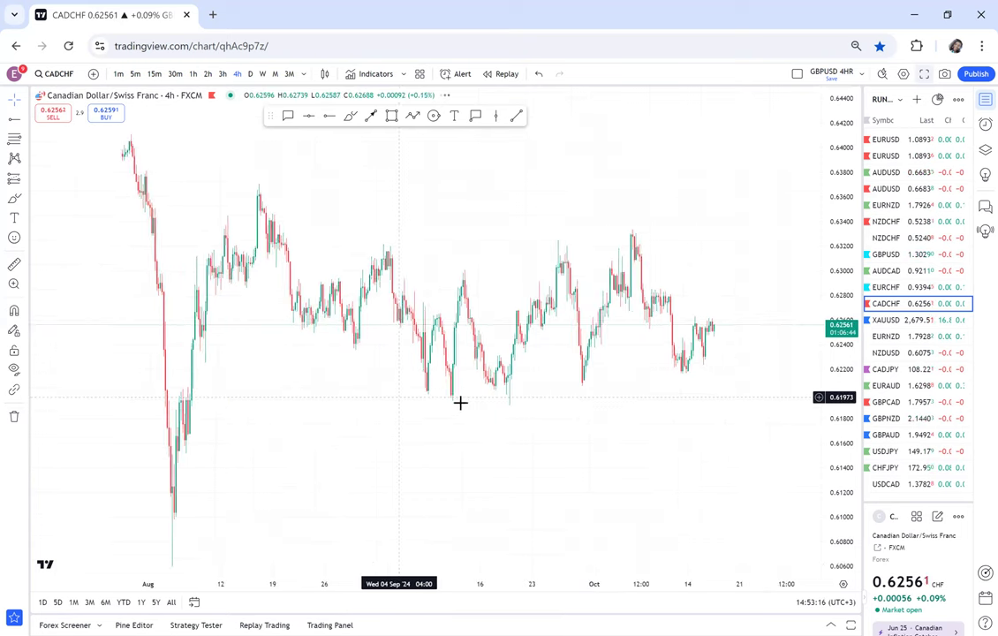
{"action": "scroll", "coordinate": [787, 450], "scroll_direction": "down", "scroll_amount": 1}
{"action": "scroll", "coordinate": [613, 405], "scroll_direction": "up", "scroll_amount": 2}
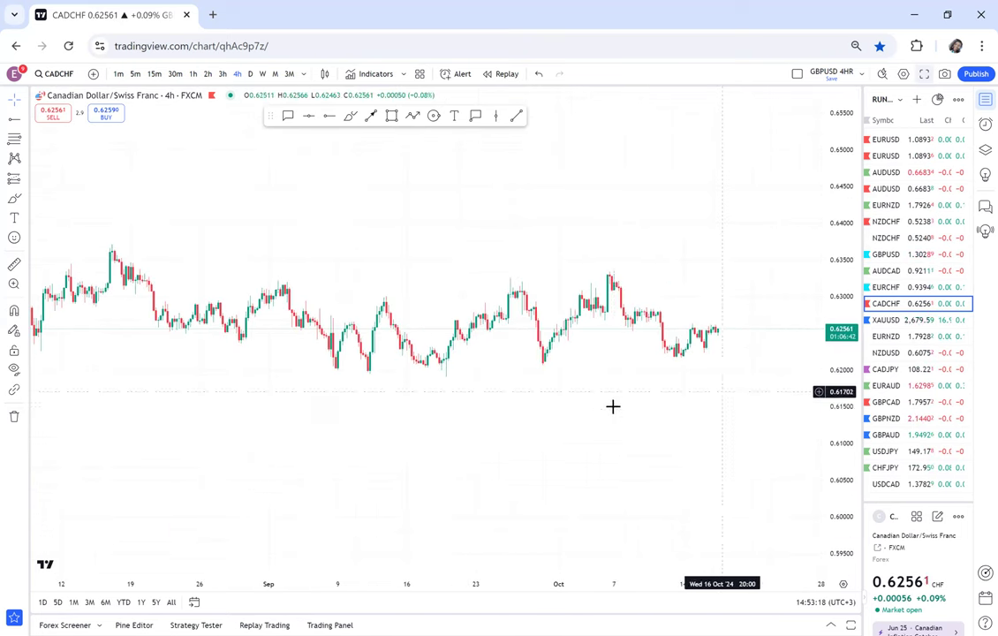
{"action": "scroll", "coordinate": [619, 414], "scroll_direction": "down", "scroll_amount": 2}
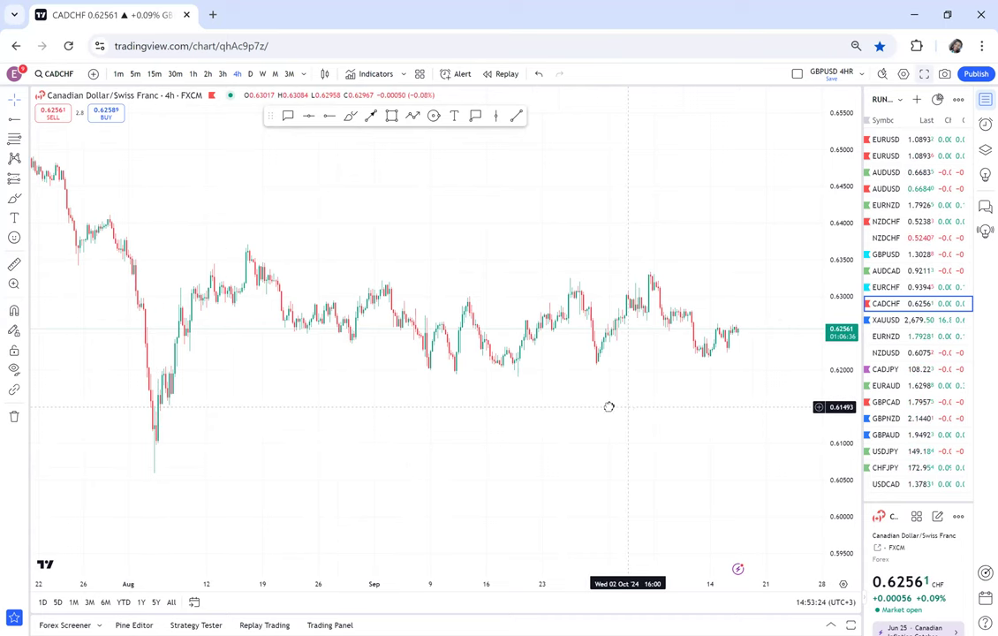
{"action": "left_click_drag", "start_coordinate": [608, 406], "coordinate": [546, 408]}
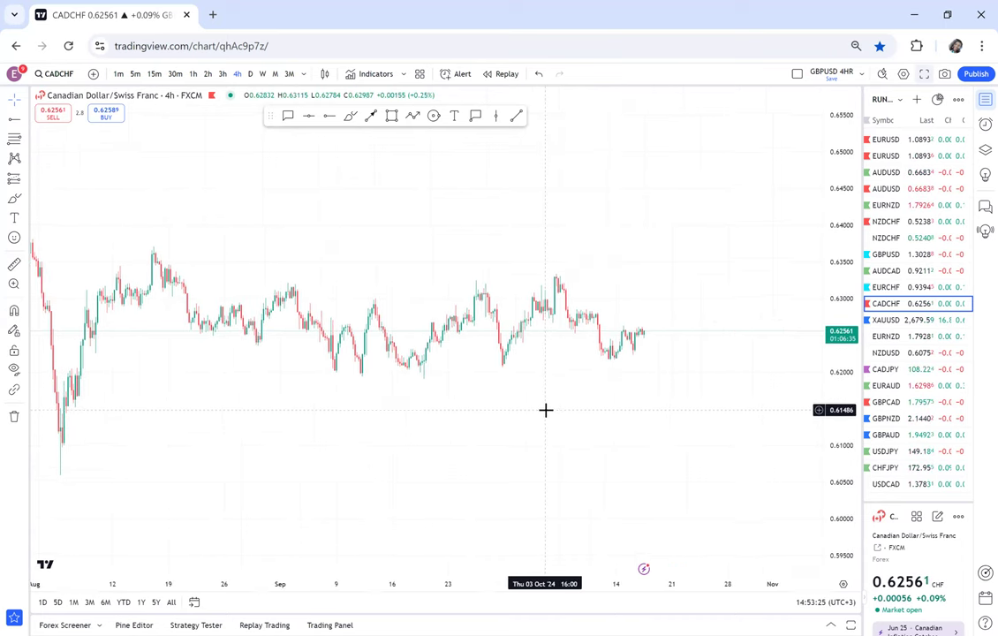
- Open EURCHF from the watchlist and remove all its horizontal price lines
{"action": "left_click", "coordinate": [915, 289]}
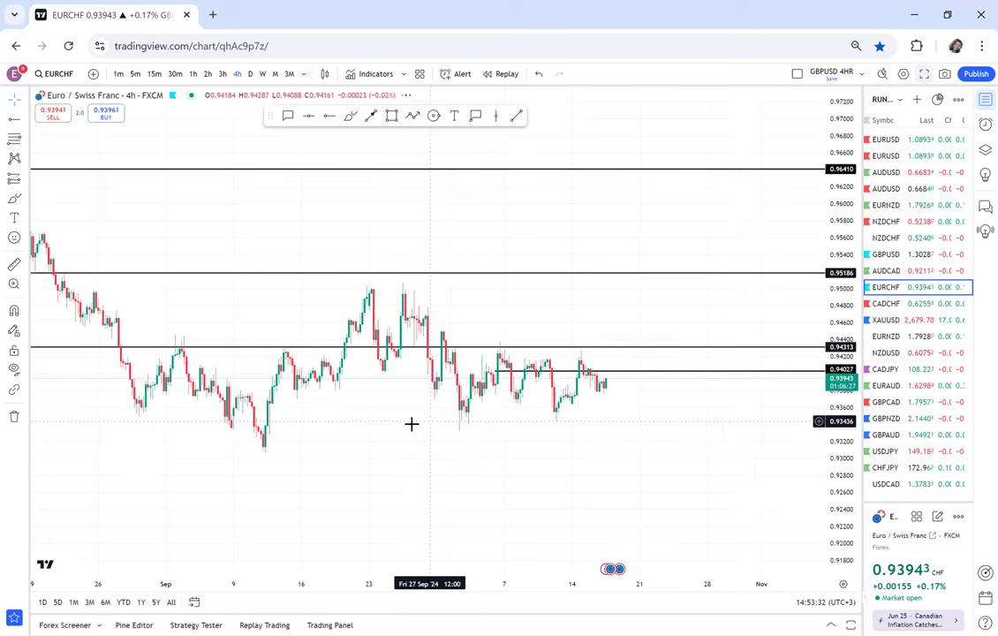
{"action": "left_click", "coordinate": [14, 416]}
{"action": "left_click", "coordinate": [44, 412]}
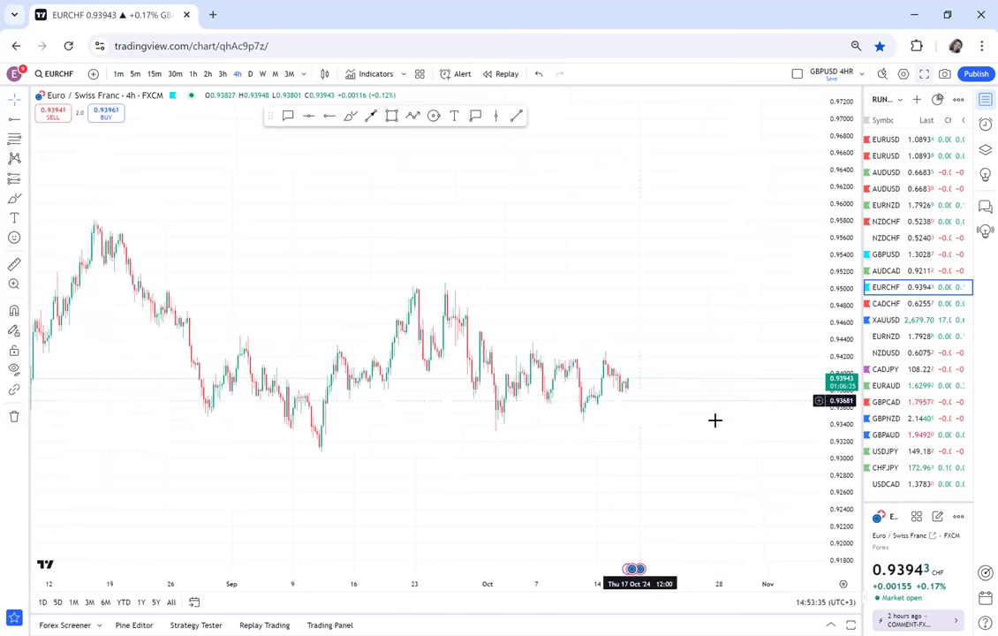
{"action": "scroll", "coordinate": [739, 424], "scroll_direction": "down", "scroll_amount": 2}
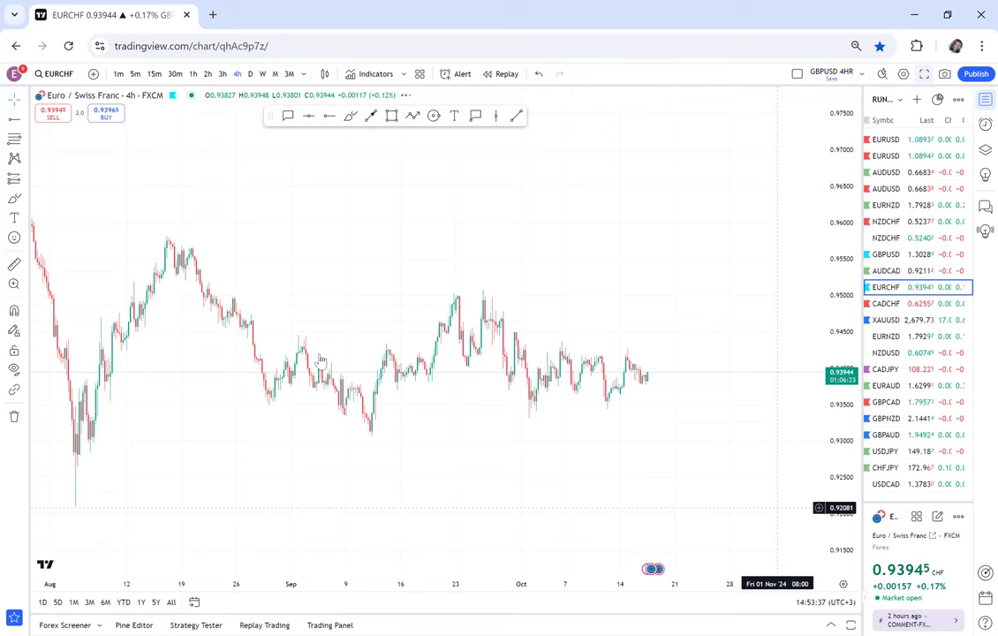
{"action": "scroll", "coordinate": [500, 386], "scroll_direction": "down", "scroll_amount": 2}
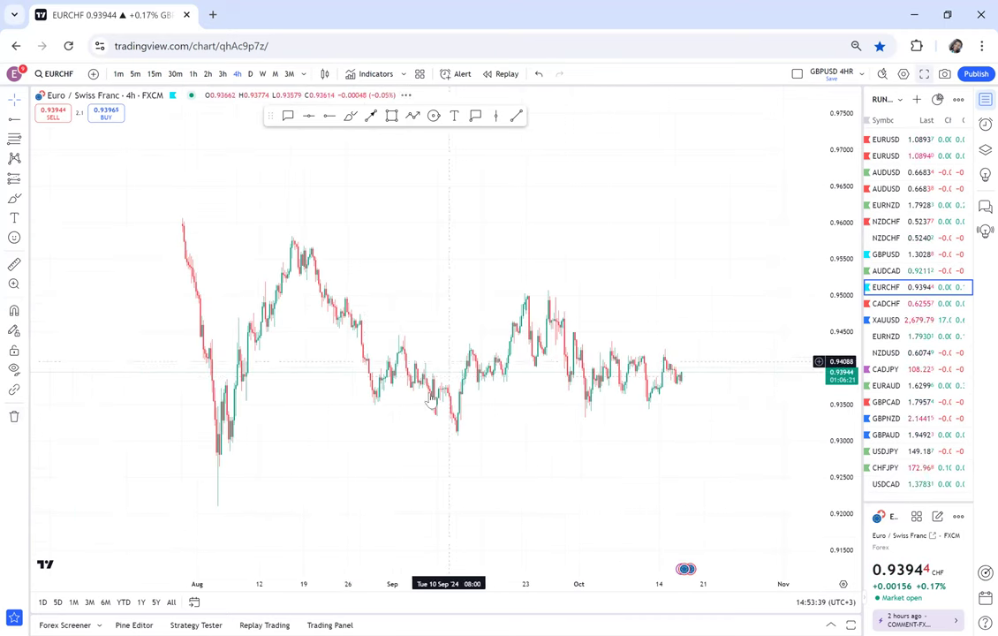
{"action": "scroll", "coordinate": [557, 351], "scroll_direction": "up", "scroll_amount": 2}
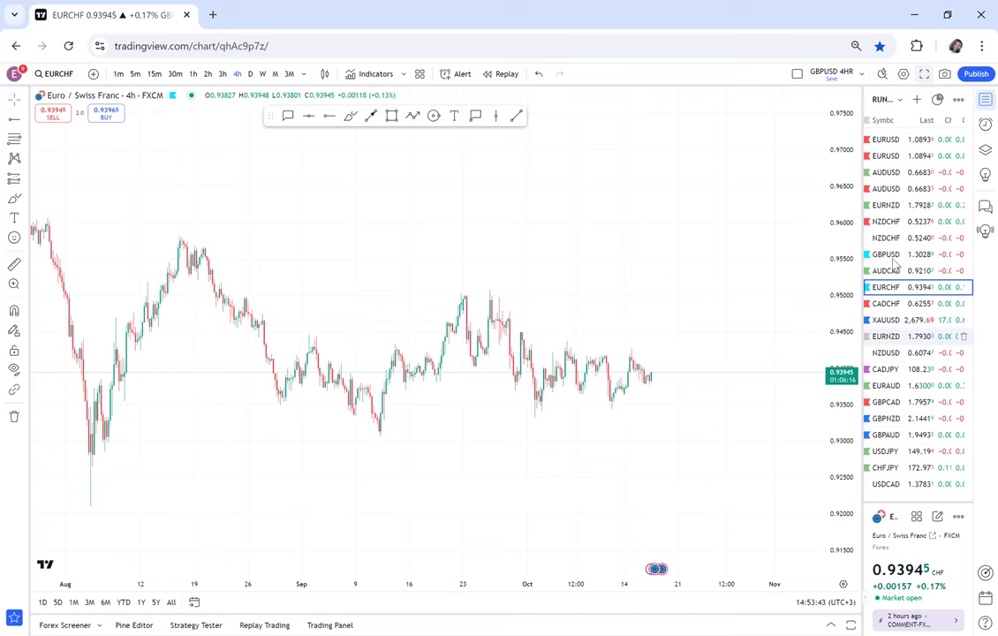
- Open NZDCHF, switch to the 1M monthly interval and remove its two horizontal lines
{"action": "left_click", "coordinate": [901, 225]}
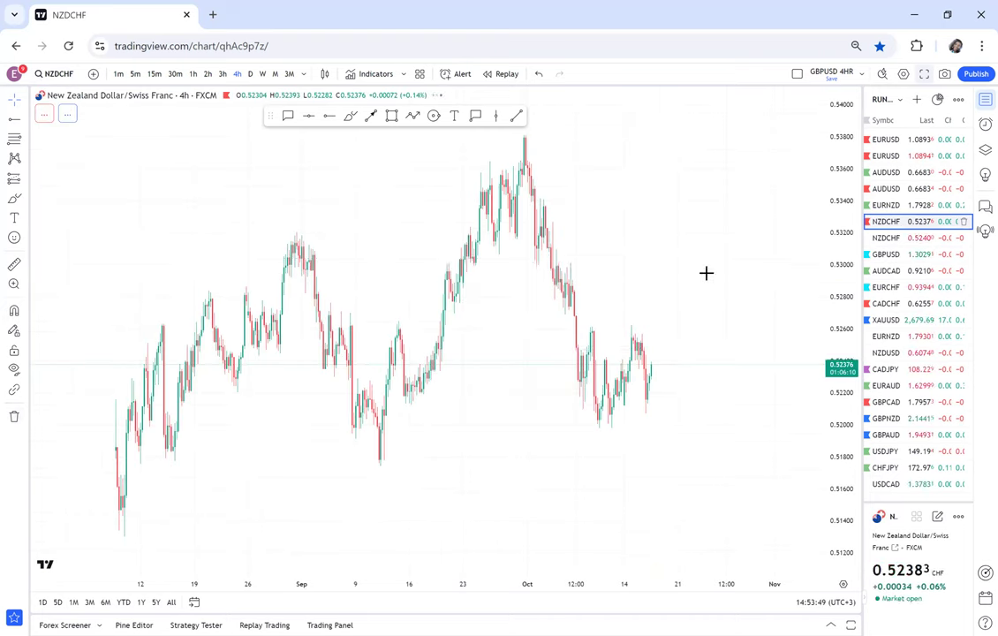
{"action": "scroll", "coordinate": [639, 292], "scroll_direction": "up", "scroll_amount": 3}
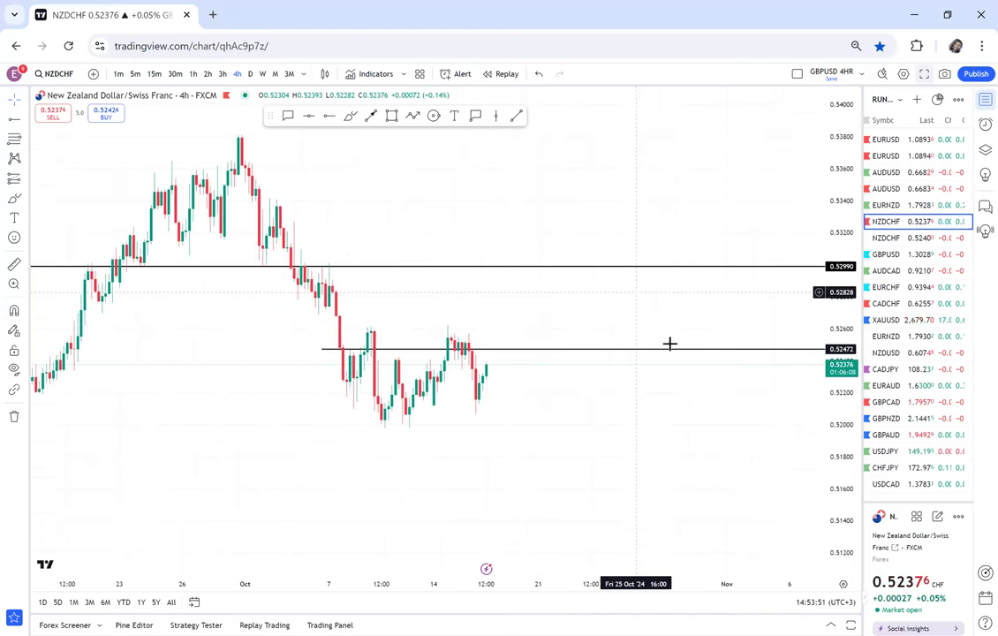
{"action": "scroll", "coordinate": [668, 343], "scroll_direction": "down", "scroll_amount": 5}
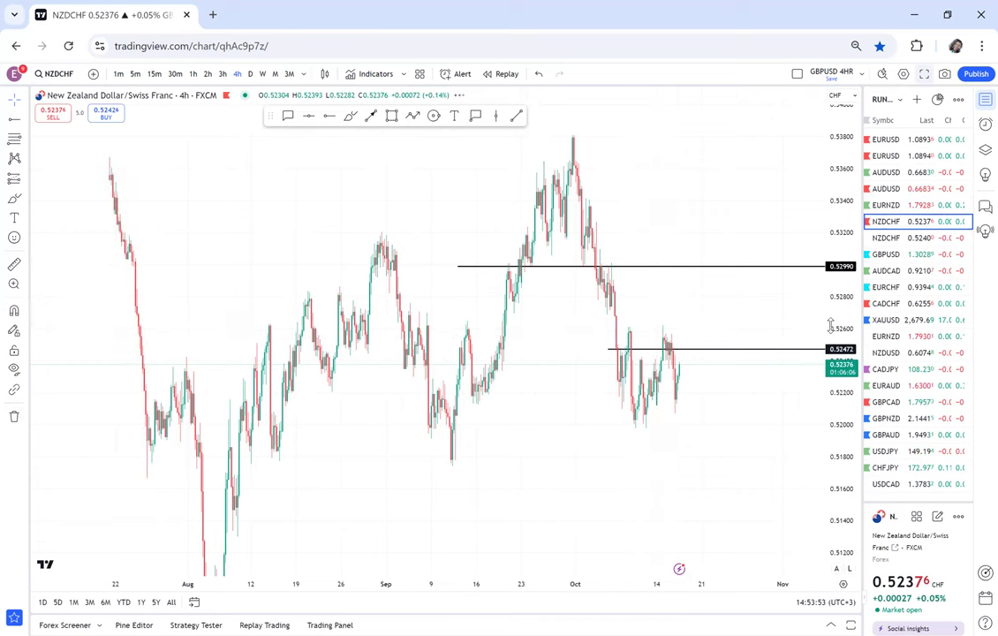
{"action": "scroll", "coordinate": [720, 381], "scroll_direction": "up", "scroll_amount": 3}
{"action": "scroll", "coordinate": [675, 366], "scroll_direction": "up", "scroll_amount": 5}
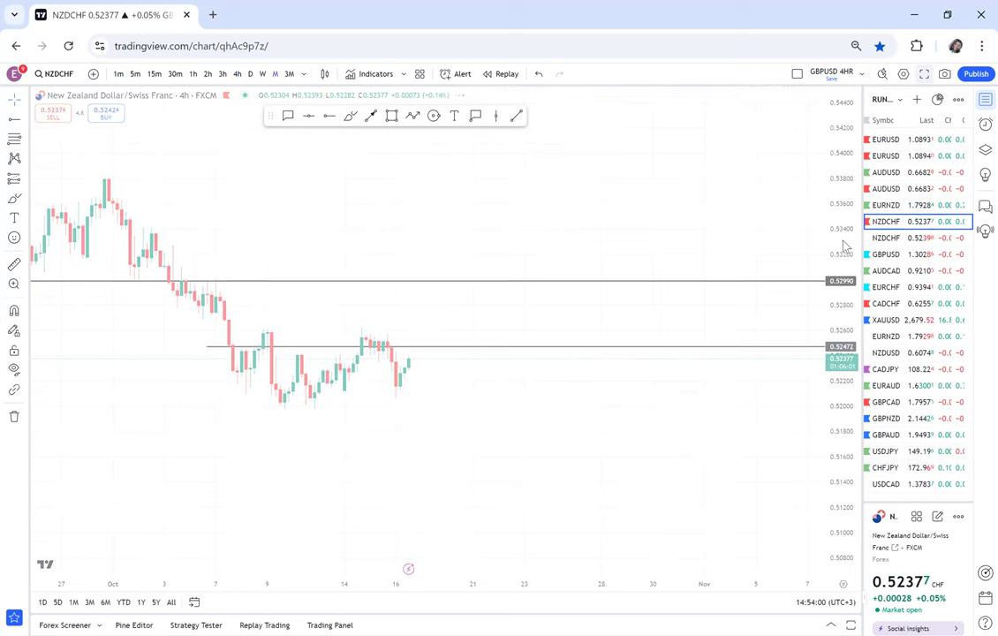
{"action": "type", "text": "1M"}
{"action": "key", "text": "Return"}
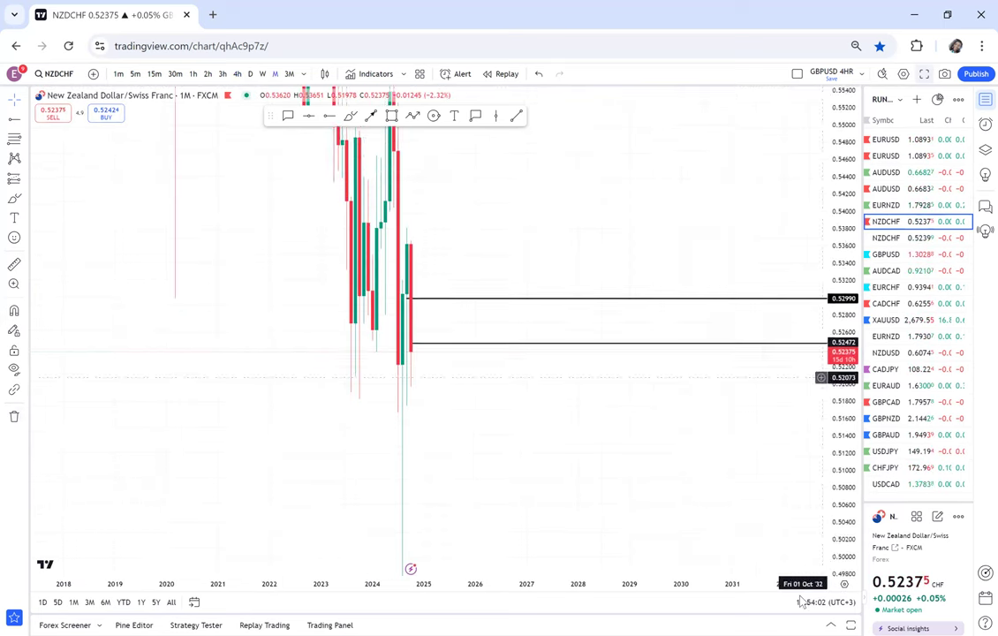
{"action": "left_click", "coordinate": [14, 416]}
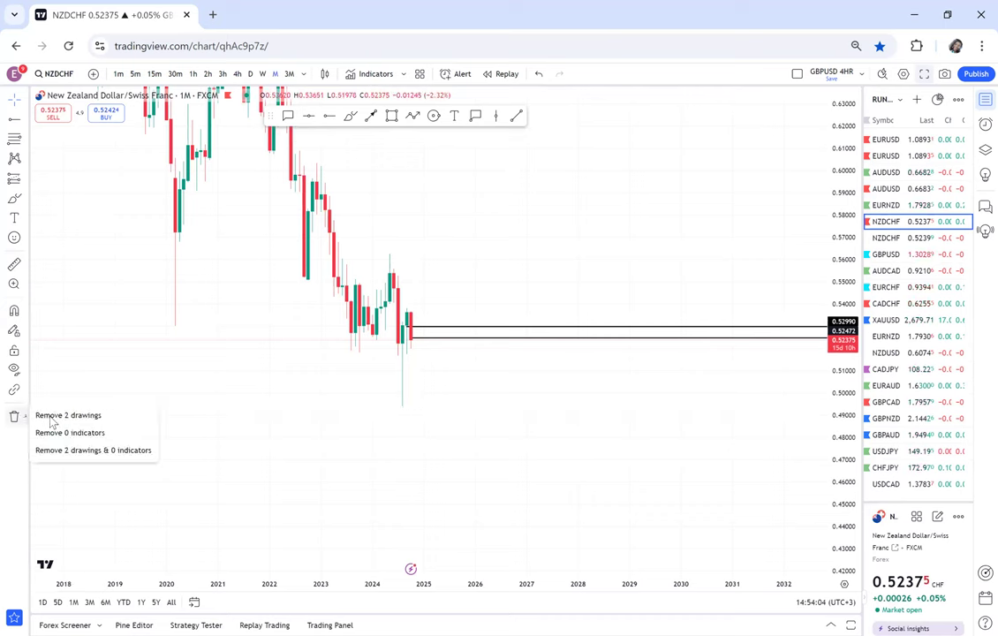
{"action": "key", "text": "Return"}
{"action": "scroll", "coordinate": [268, 407], "scroll_direction": "up", "scroll_amount": 3}
{"action": "scroll", "coordinate": [454, 307], "scroll_direction": "down", "scroll_amount": 4}
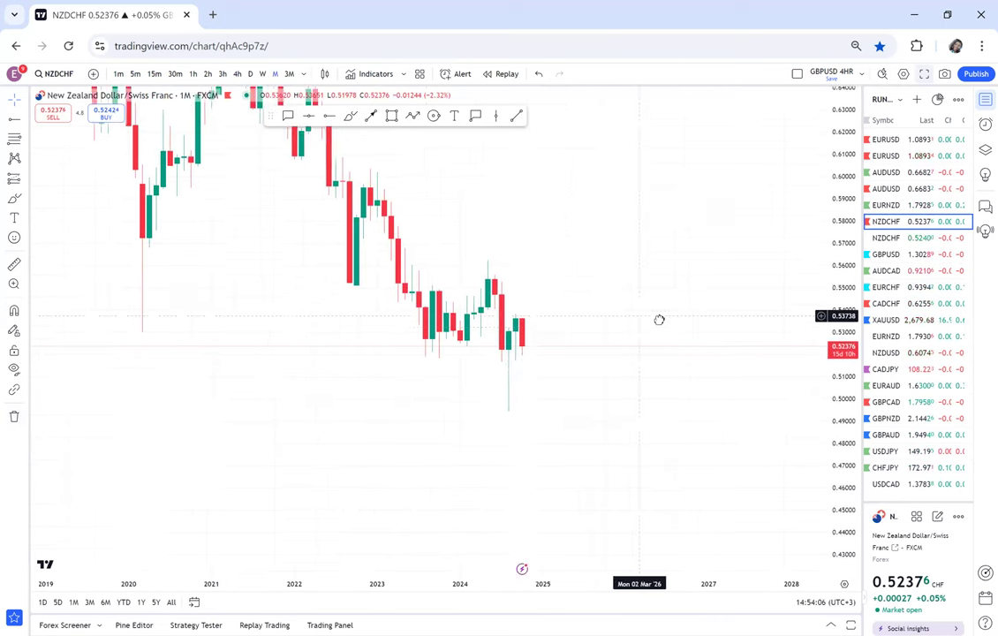
{"action": "scroll", "coordinate": [498, 364], "scroll_direction": "up", "scroll_amount": 3}
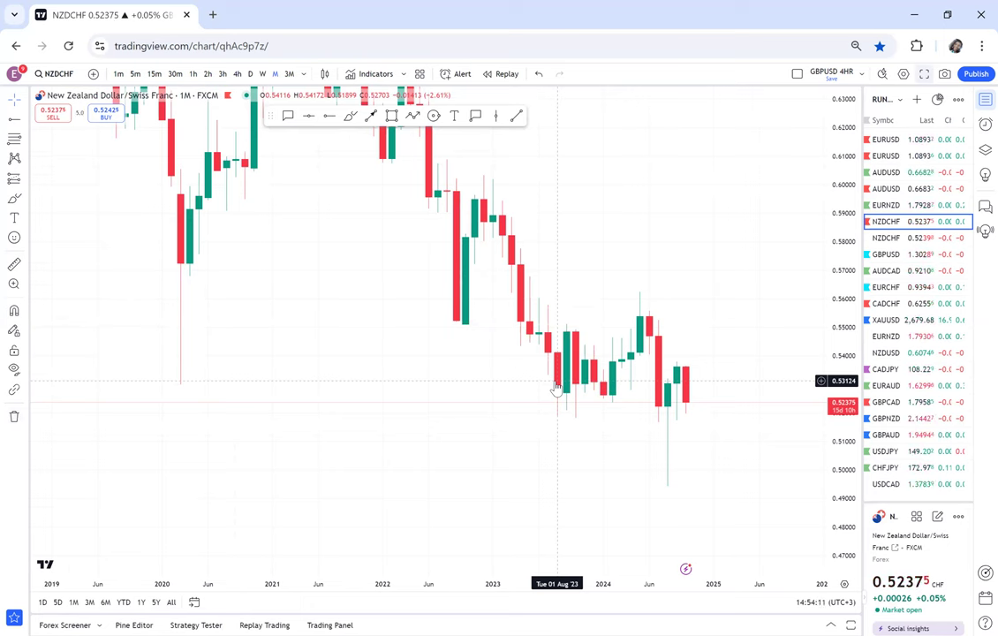
- Box the 2023–2024 range (about 0.5631–0.5167) with a nearly transparent grey rectangle
{"action": "left_click", "coordinate": [391, 116]}
{"action": "left_click", "coordinate": [520, 290]}
{"action": "left_click", "coordinate": [768, 422]}
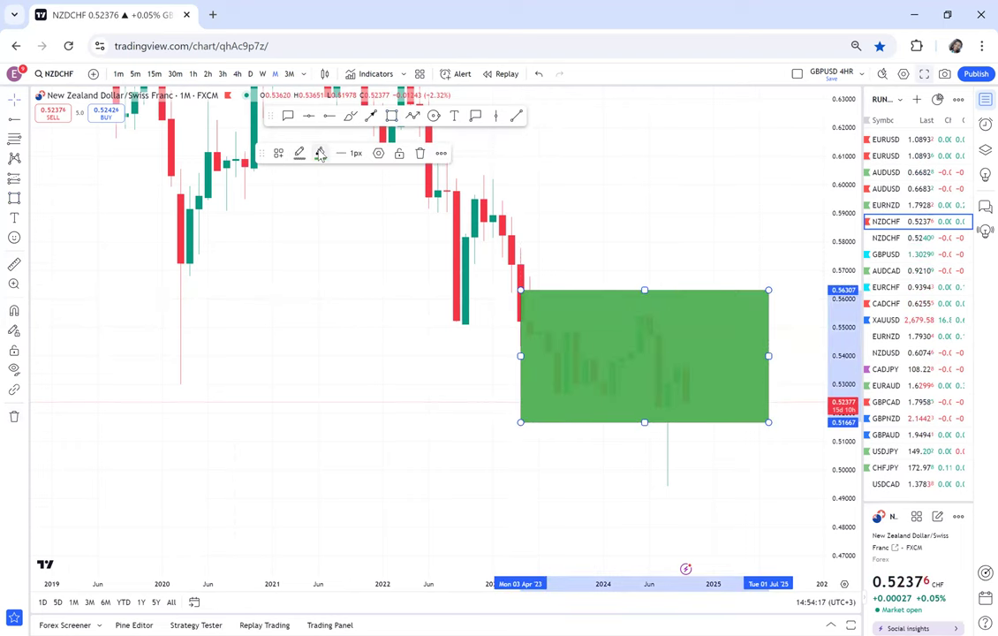
{"action": "left_click", "coordinate": [320, 153]}
{"action": "left_click_drag", "start_coordinate": [406, 322], "coordinate": [325, 322]}
{"action": "left_click", "coordinate": [605, 424]}
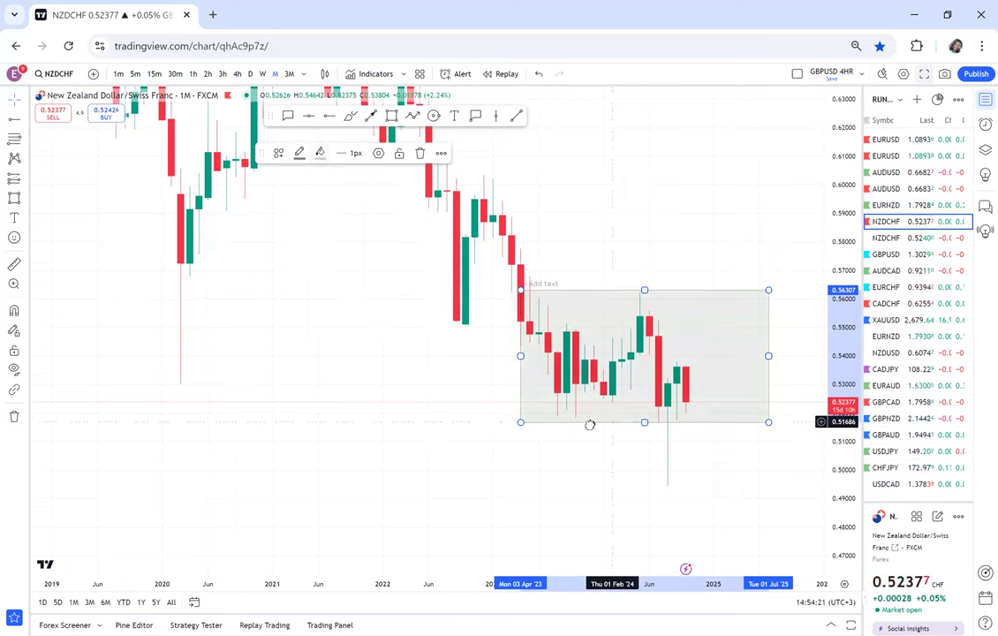
{"action": "left_click_drag", "start_coordinate": [546, 417], "coordinate": [367, 417]}
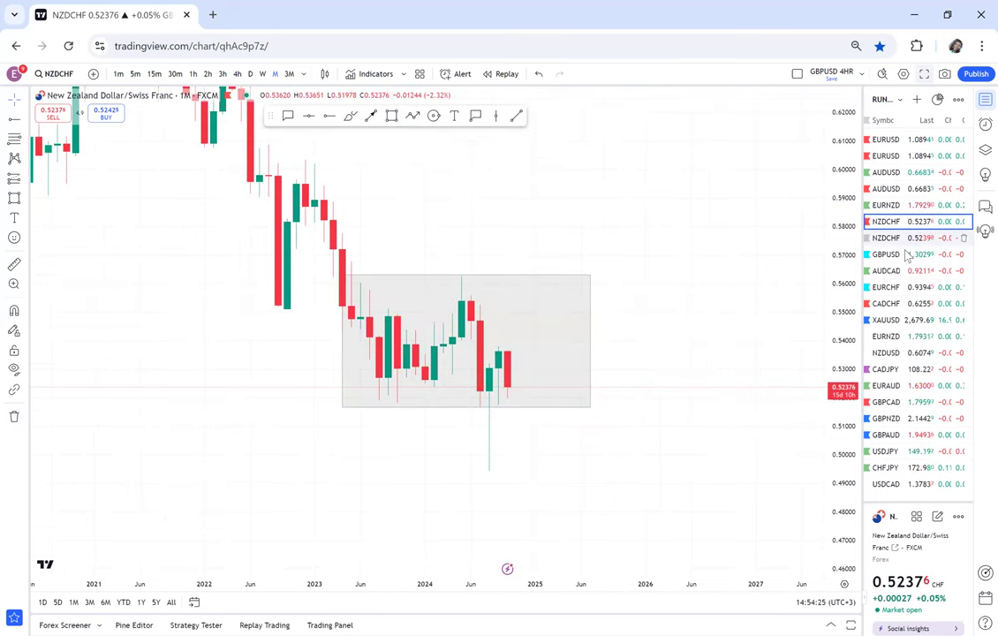
- Open AUDCAD and rescale the monthly chart to show its full price range
{"action": "left_click", "coordinate": [908, 272]}
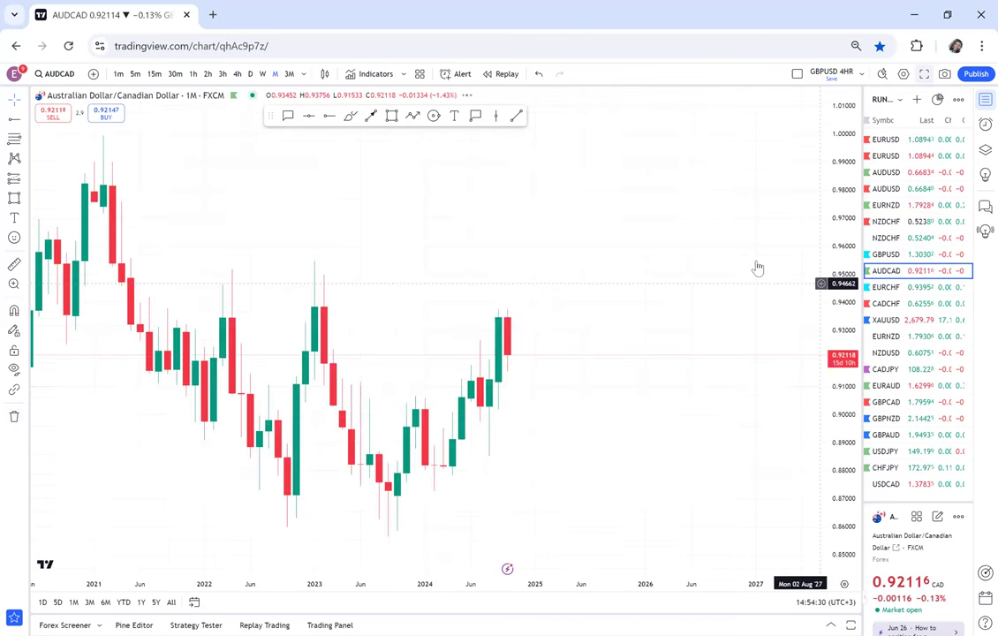
{"action": "scroll", "coordinate": [735, 277], "scroll_direction": "down", "scroll_amount": 5}
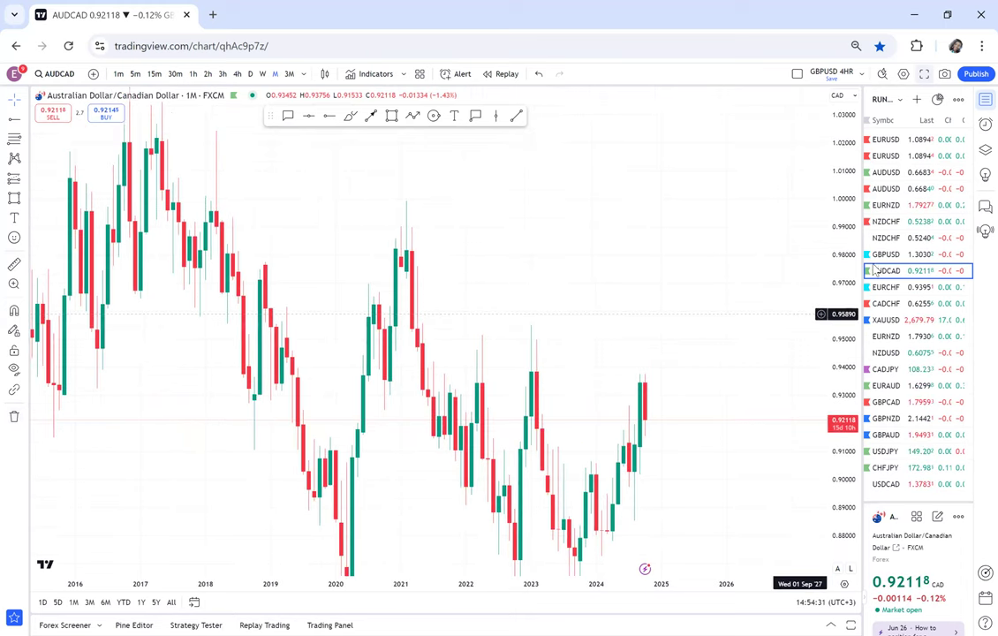
{"action": "left_click_drag", "start_coordinate": [809, 330], "coordinate": [693, 415]}
{"action": "scroll", "coordinate": [454, 443], "scroll_direction": "up", "scroll_amount": 4}
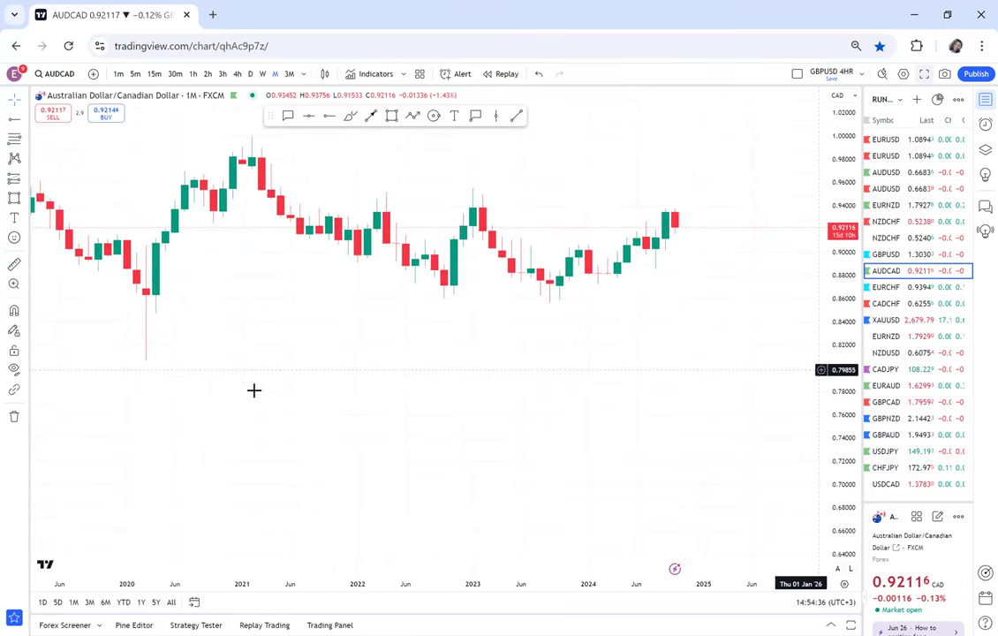
{"action": "left_click_drag", "start_coordinate": [252, 390], "coordinate": [149, 330]}
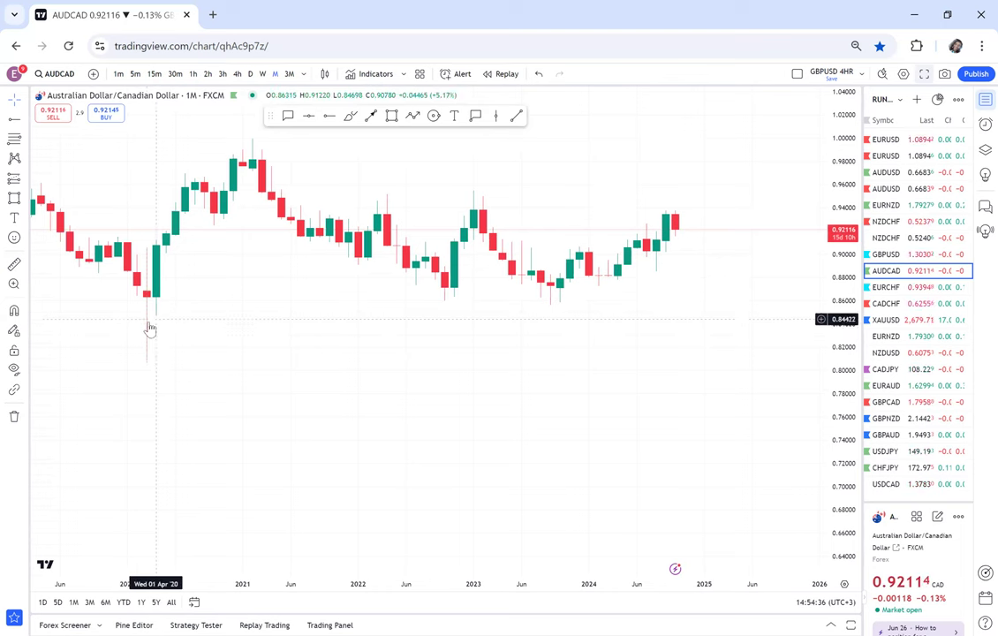
- Draw a grey box over the 2020–2024 range (about 0.80–1.00), then switch to 4-hour
{"action": "left_click", "coordinate": [391, 115]}
{"action": "left_click_drag", "start_coordinate": [117, 138], "coordinate": [185, 165]}
{"action": "left_click_drag", "start_coordinate": [632, 255], "coordinate": [763, 359]}
{"action": "left_click", "coordinate": [553, 377]}
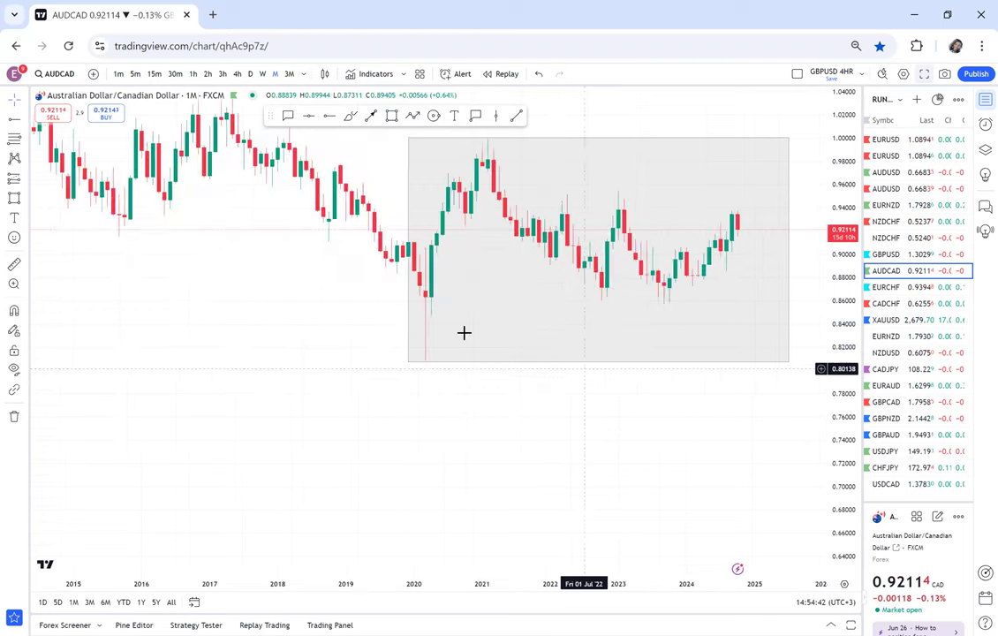
{"action": "scroll", "coordinate": [464, 332], "scroll_direction": "down", "scroll_amount": 5}
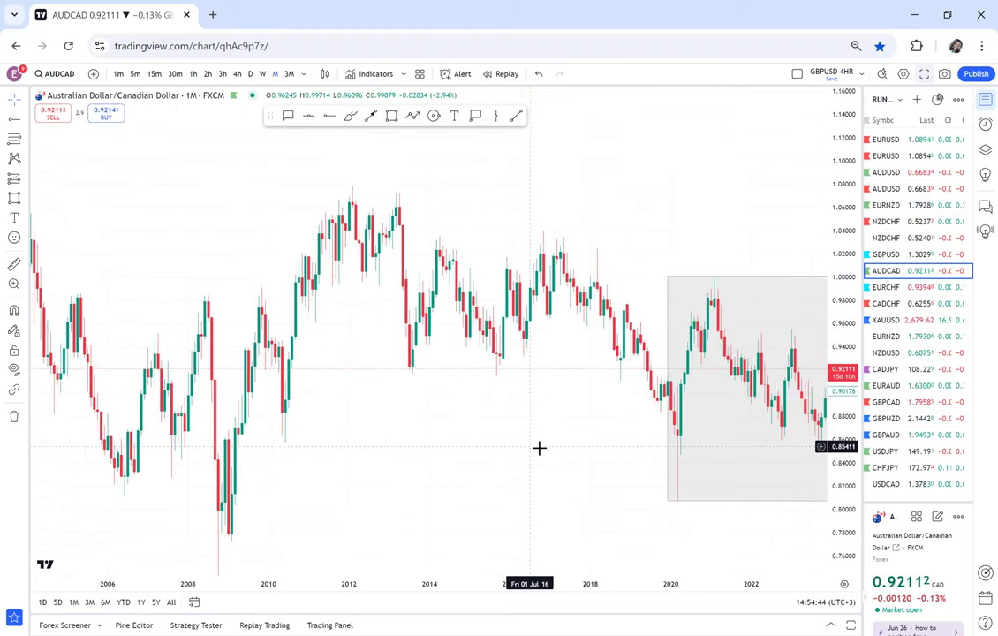
{"action": "scroll", "coordinate": [539, 448], "scroll_direction": "up", "scroll_amount": 5}
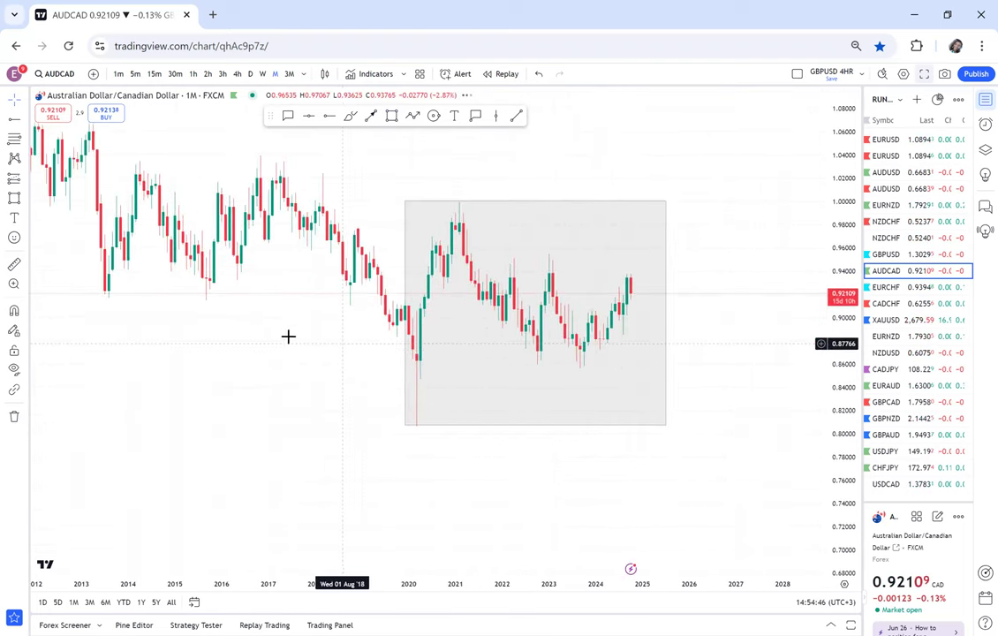
{"action": "scroll", "coordinate": [285, 332], "scroll_direction": "right", "scroll_amount": 2}
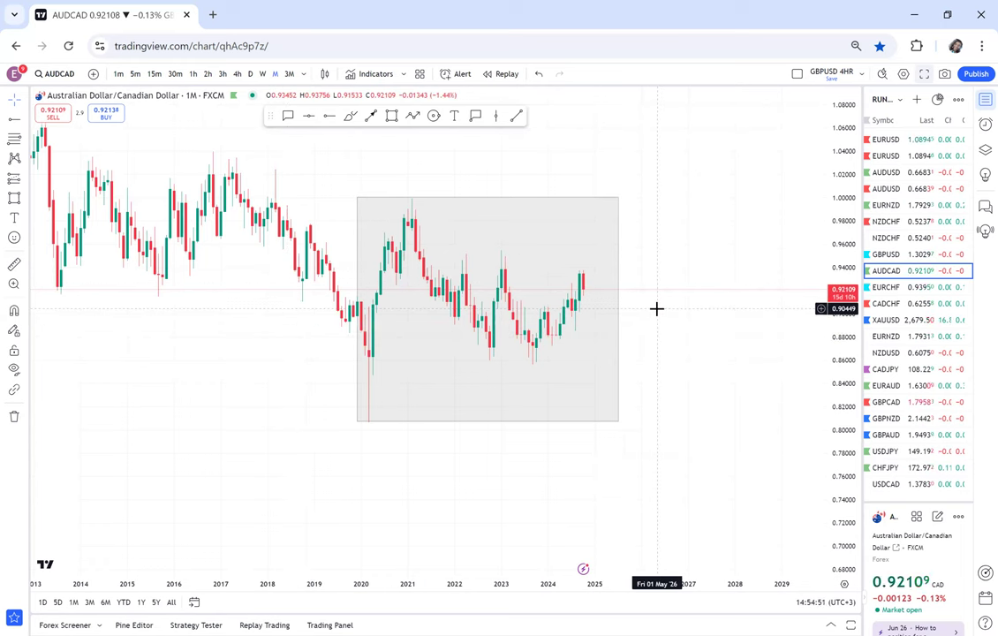
{"action": "left_click", "coordinate": [419, 197]}
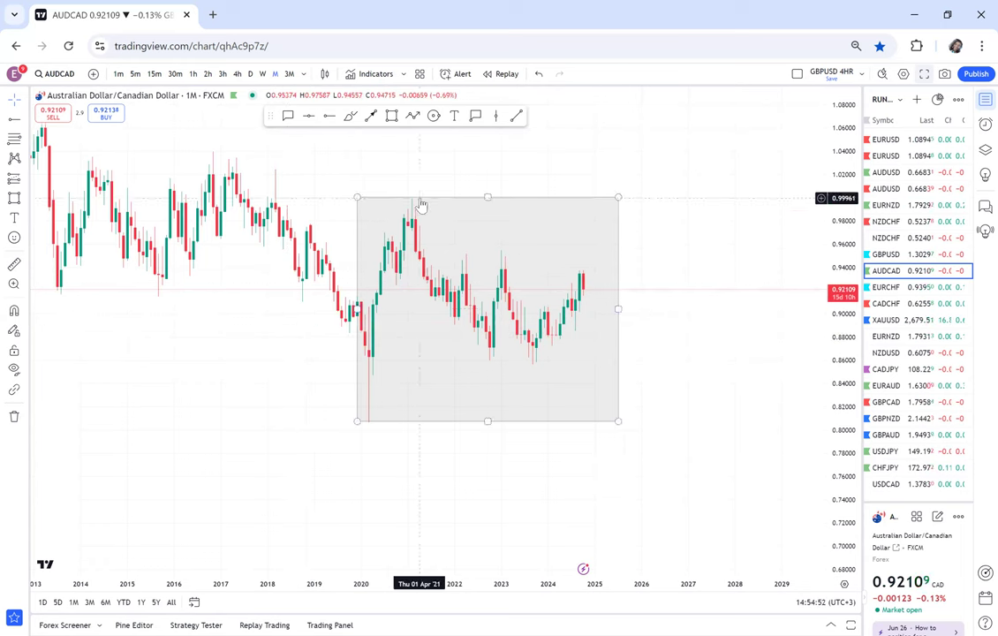
{"action": "left_click", "coordinate": [237, 75]}
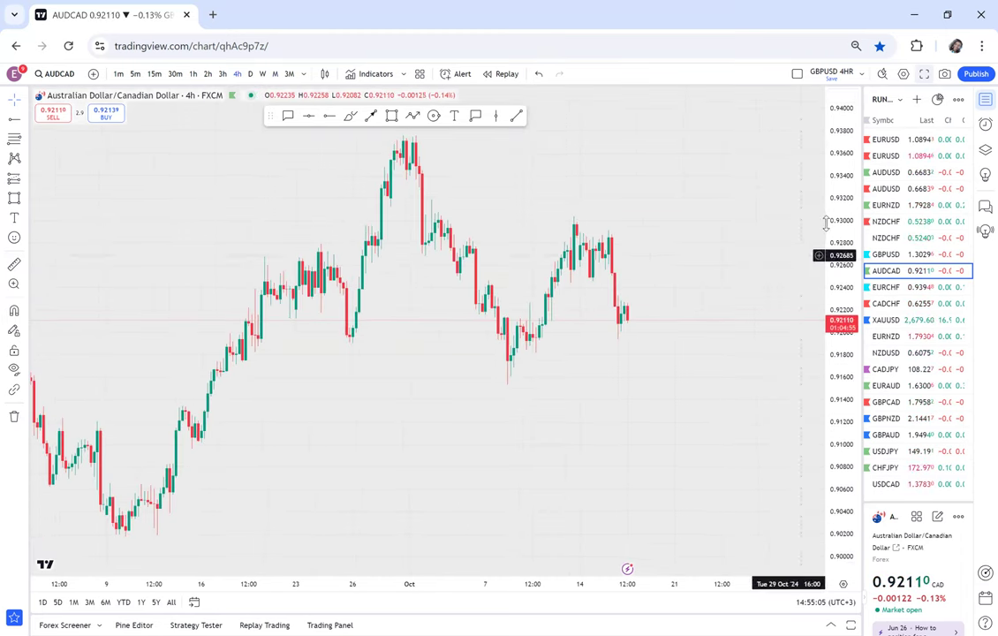
- Delete the grey box from the AUDCAD chart to clear space above the recent candles
{"action": "left_click", "coordinate": [14, 416]}
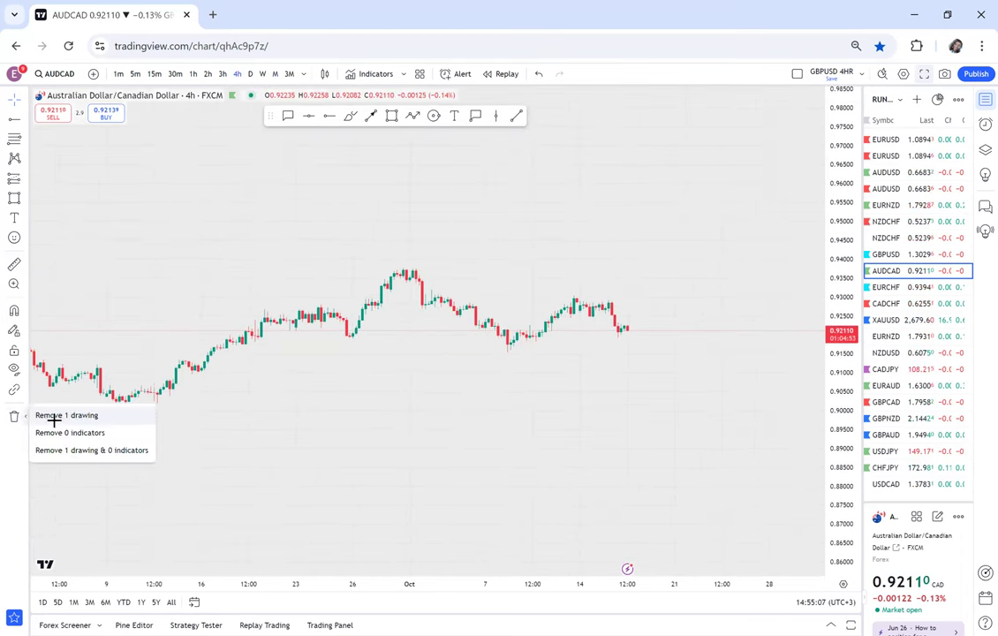
{"action": "left_click", "coordinate": [55, 416]}
{"action": "left_click_drag", "start_coordinate": [727, 434], "coordinate": [555, 434]}
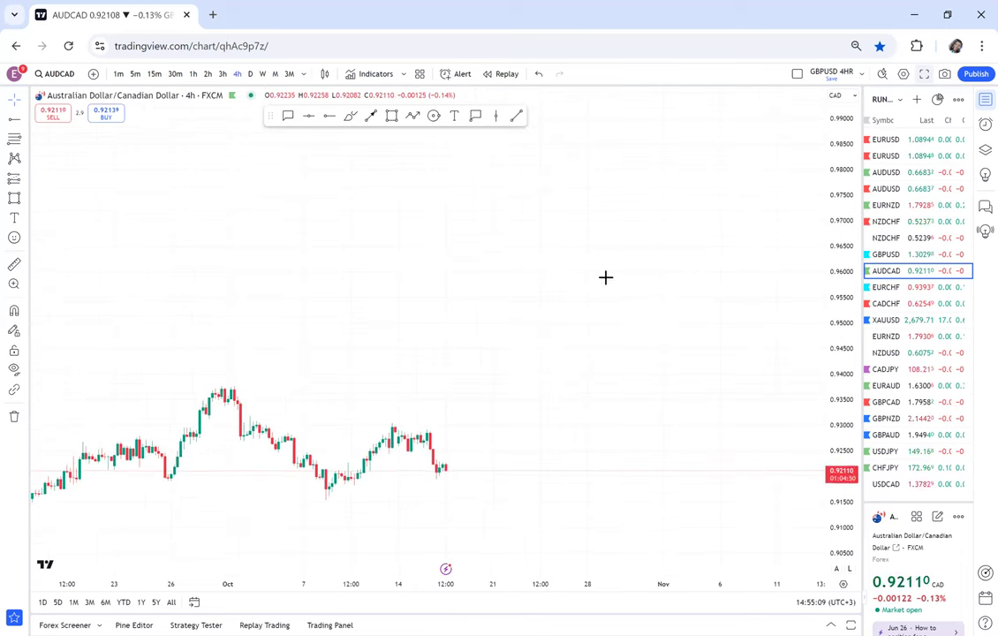
- Add a text note 'GBPUSD = MOTHER CURRENCY' with GBPAUD and GBPCAD on separate lines below
{"action": "left_click", "coordinate": [454, 115]}
{"action": "left_click", "coordinate": [418, 296]}
{"action": "type", "text": "GBPUSD"}
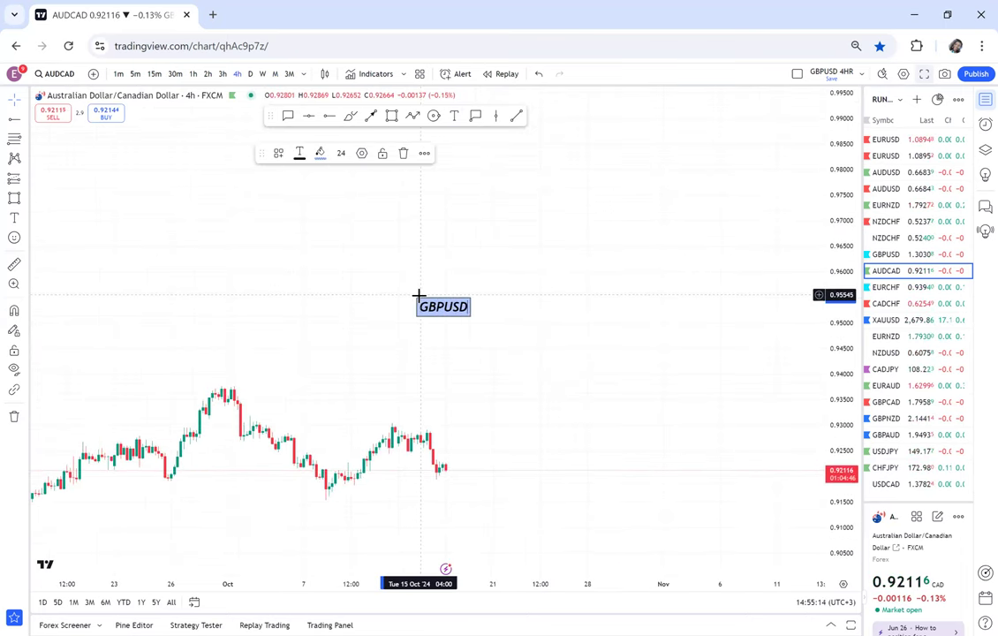
{"action": "type", "text": " = MO"}
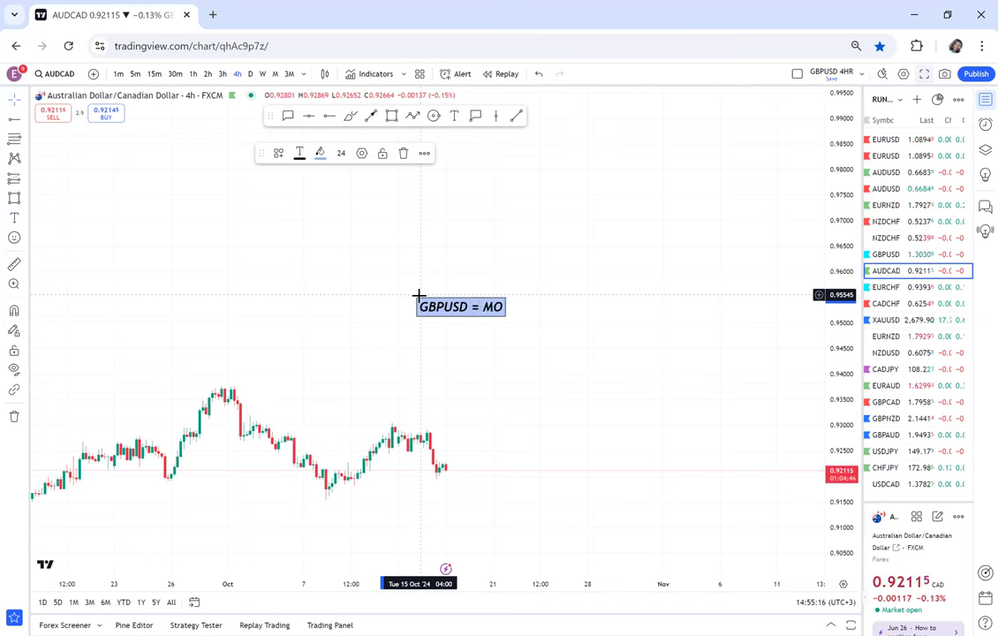
{"action": "type", "text": "THER CURRENCY"}
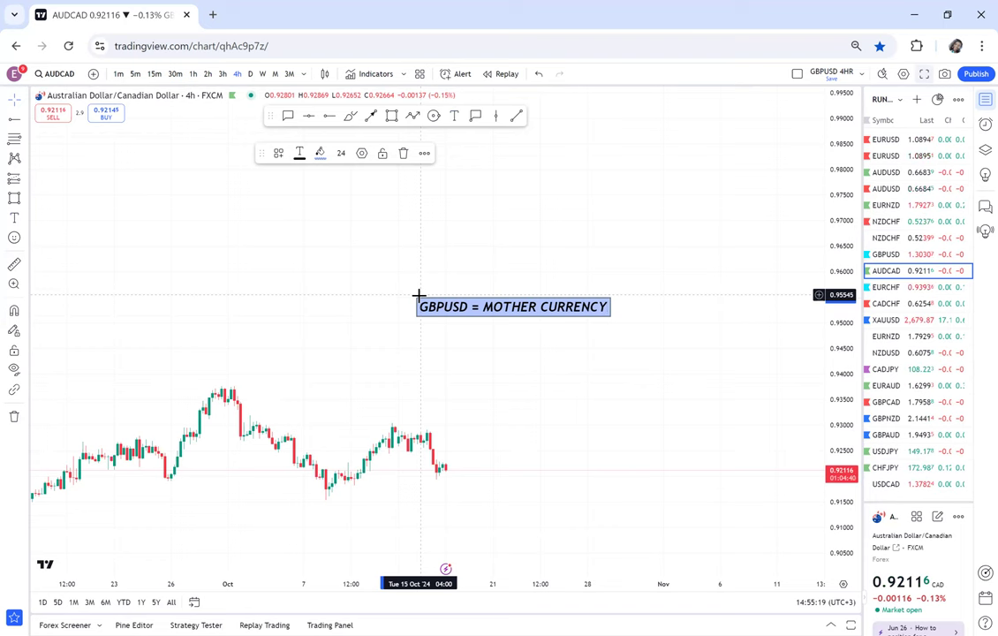
{"action": "key", "text": "Return"}
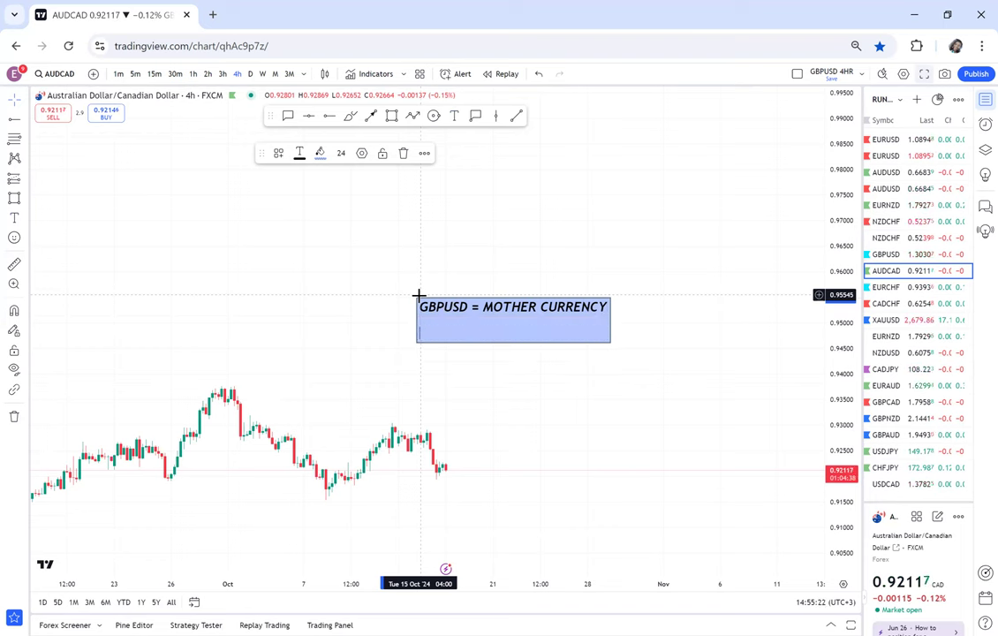
{"action": "type", "text": "GBP"}
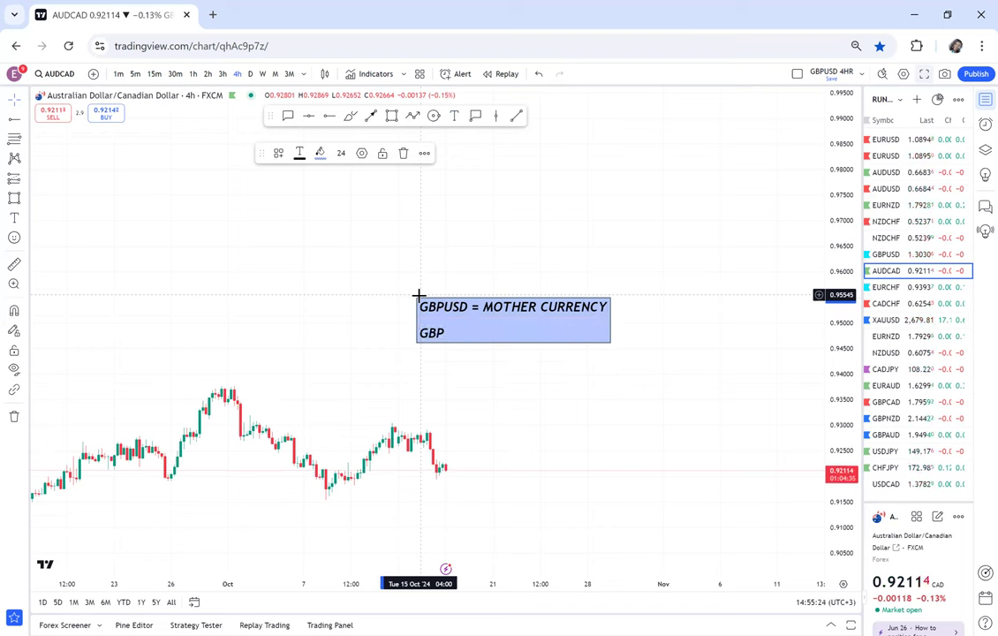
{"action": "type", "text": "AUD"}
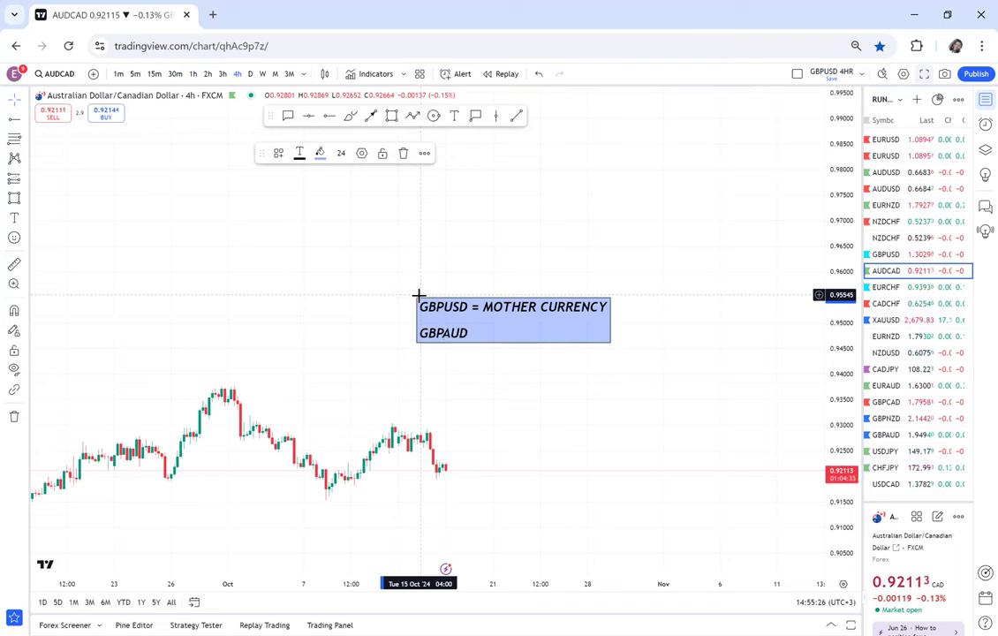
{"action": "key", "text": "Return"}
{"action": "type", "text": "GBPCAD"}
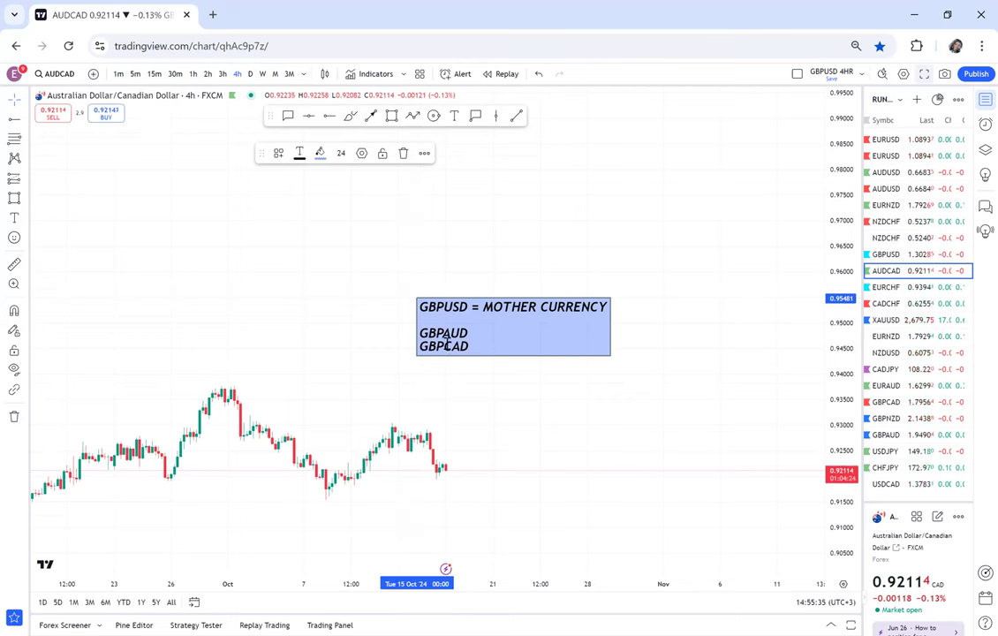
- Draw a 'BUY' callout pointing from the GBPAUD and GBPCAD lines of the note
{"action": "left_click", "coordinate": [668, 402]}
{"action": "left_click_drag", "start_coordinate": [669, 402], "coordinate": [497, 389]}
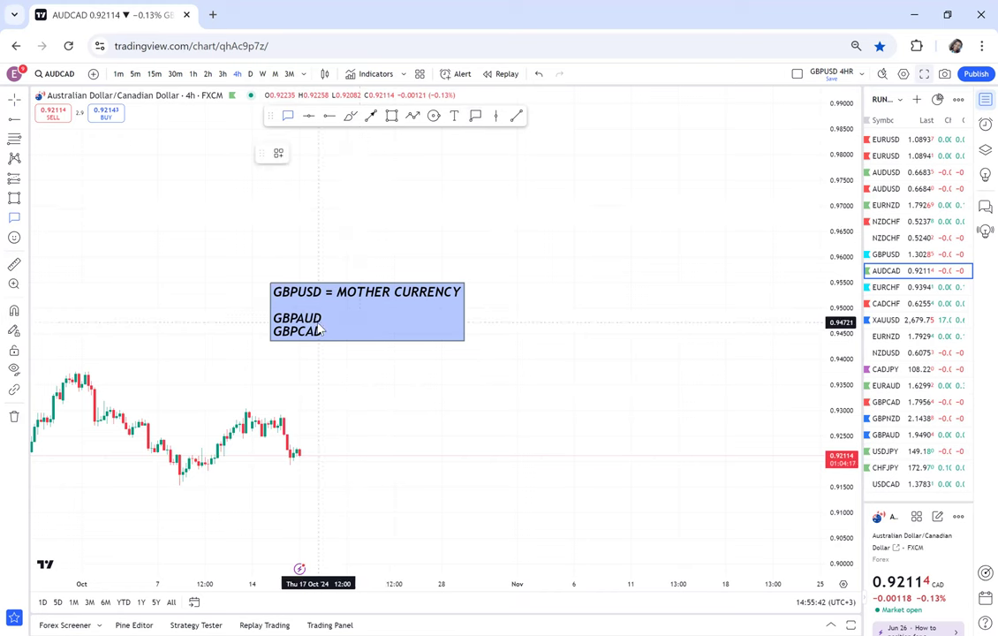
{"action": "left_click_drag", "start_coordinate": [319, 322], "coordinate": [394, 392]}
{"action": "type", "text": "BUY"}
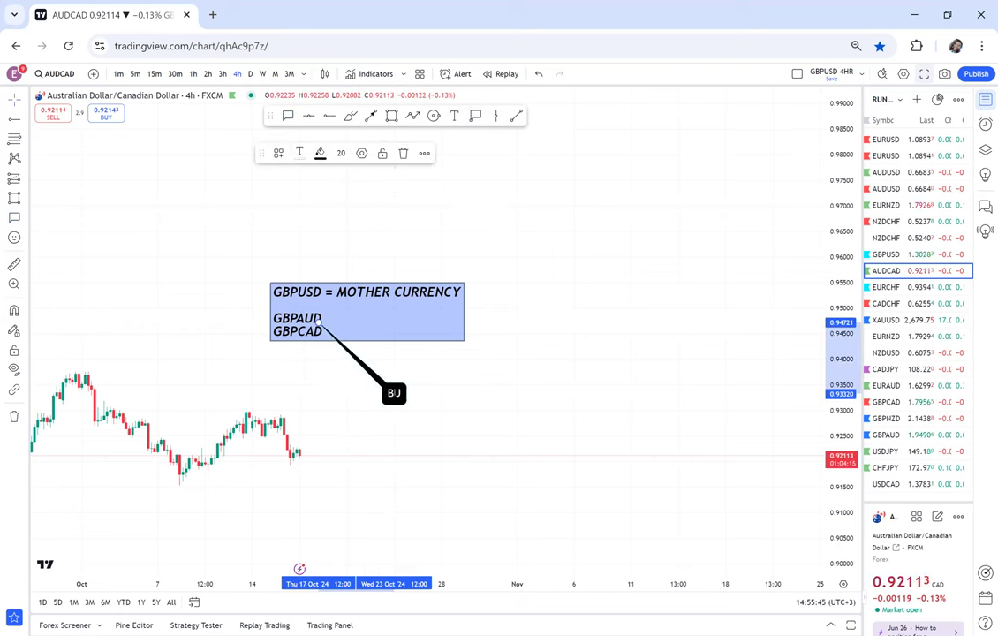
{"action": "left_click", "coordinate": [509, 409]}
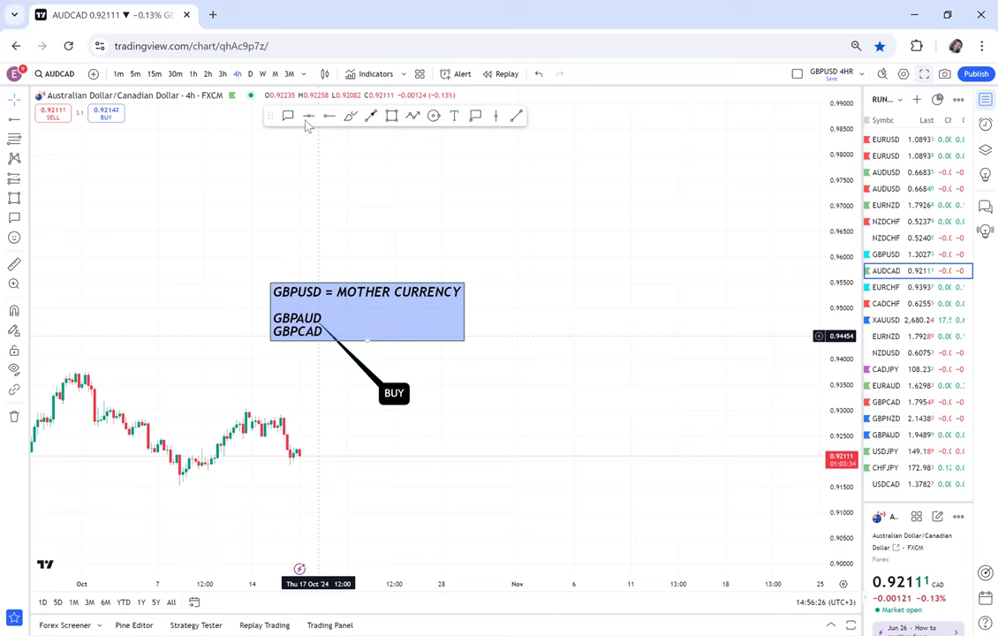
- Add a note right of the first reading 'BASE IS STRONG WE BUY' and 'QUOTE IS STRONG WE SELL'
{"action": "scroll", "coordinate": [344, 128], "scroll_direction": "right", "scroll_amount": 2}
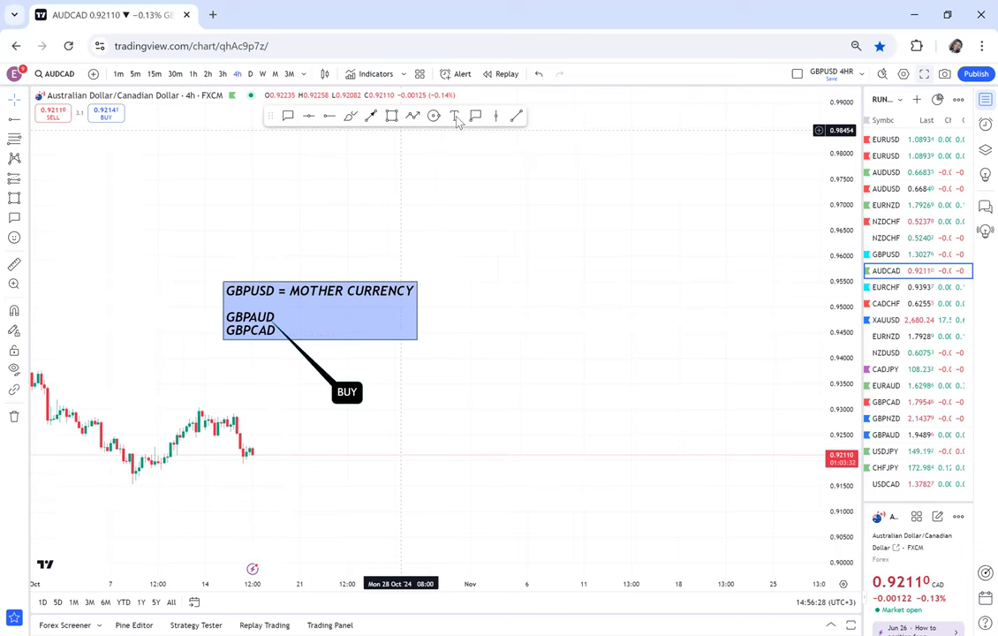
{"action": "left_click", "coordinate": [481, 244]}
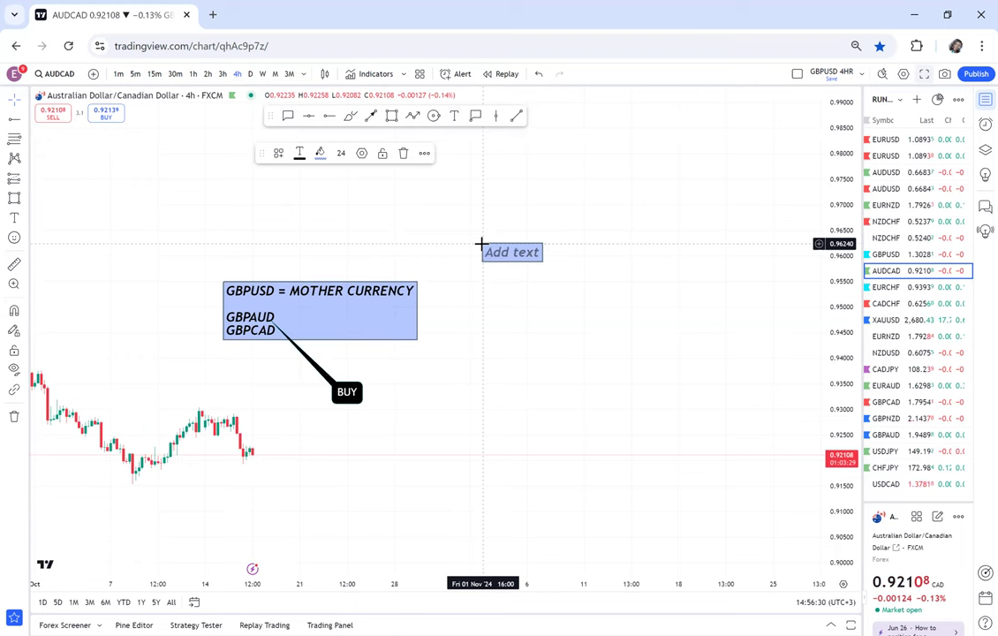
{"action": "type", "text": "BASE"}
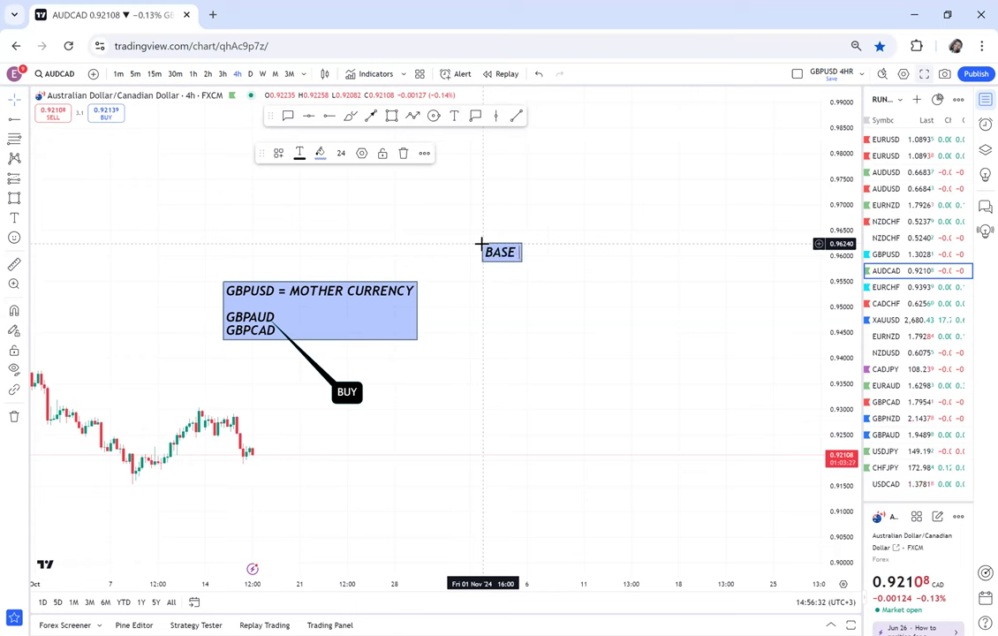
{"action": "type", "text": " S"}
{"action": "type", "text": "S"}
{"action": "type", "text": " STRONFG"}
{"action": "key", "text": "BackSpace"}
{"action": "key", "text": "BackSpace"}
{"action": "type", "text": "G"}
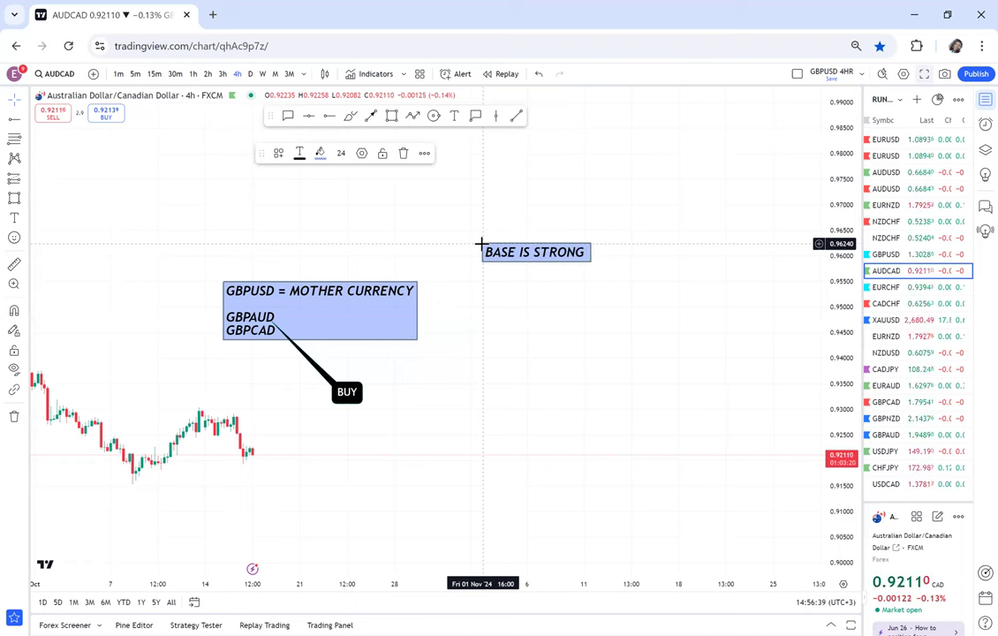
{"action": "type", "text": " WE BUY"}
{"action": "key", "text": "Return"}
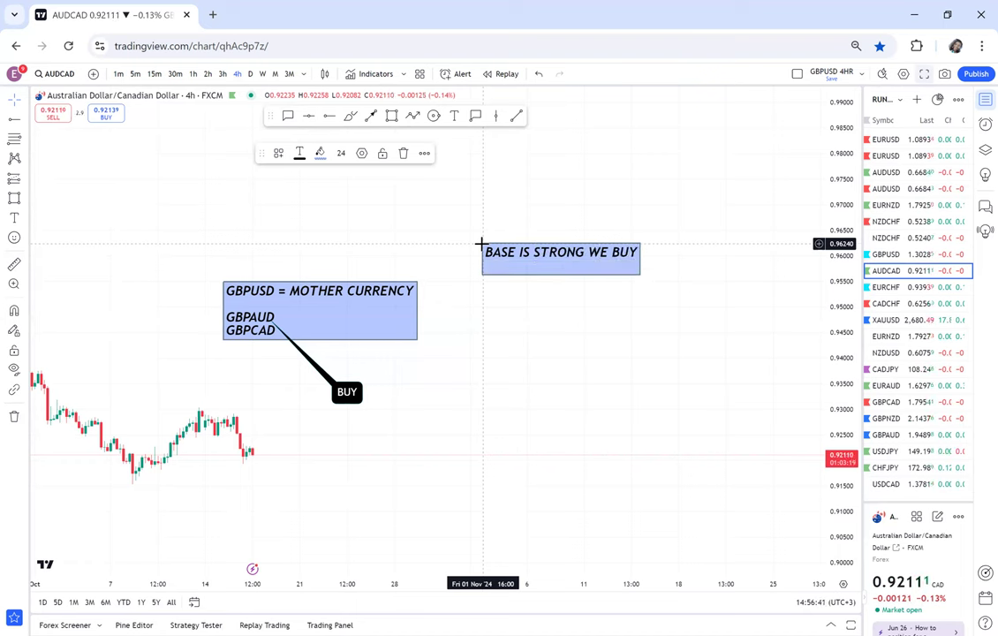
{"action": "type", "text": "QUOTE IS S"}
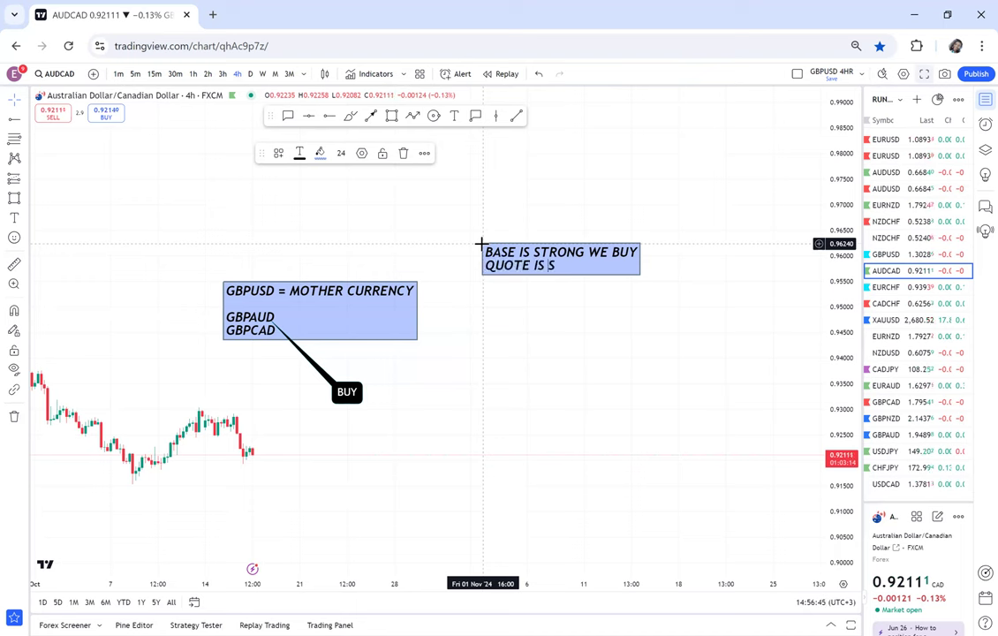
{"action": "type", "text": "TRONG"}
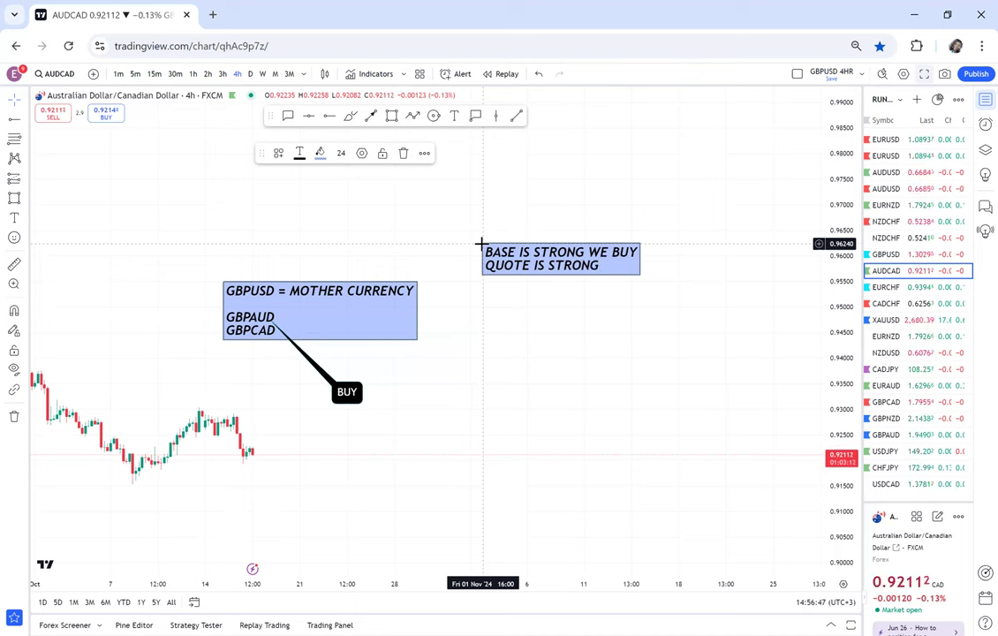
{"action": "type", "text": " WE SELL"}
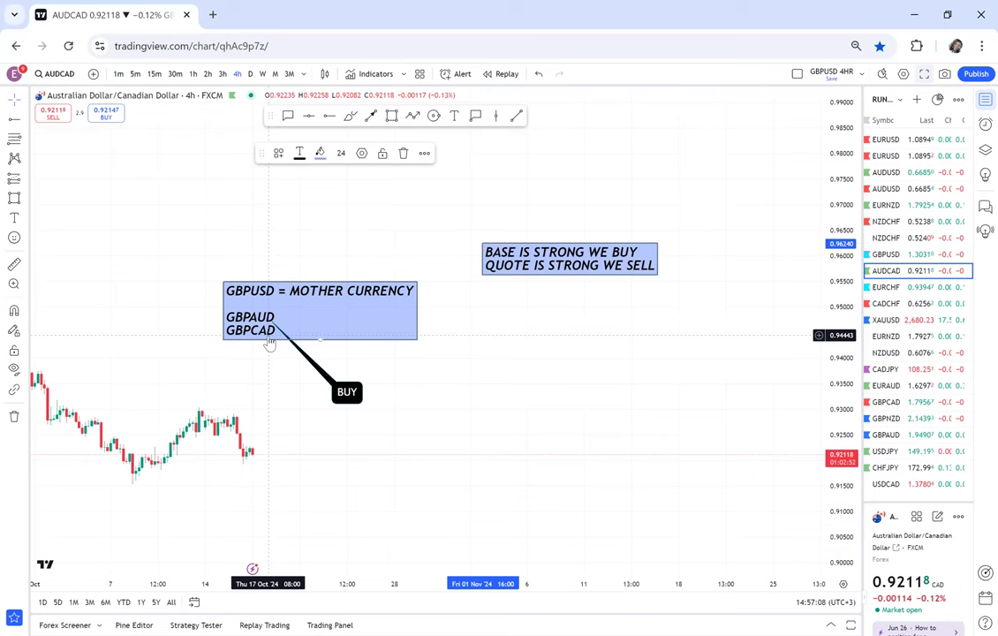
- Switch to the EURUSD chart and draw a grey rectangle over the consolidation range
{"action": "left_click", "coordinate": [928, 140]}
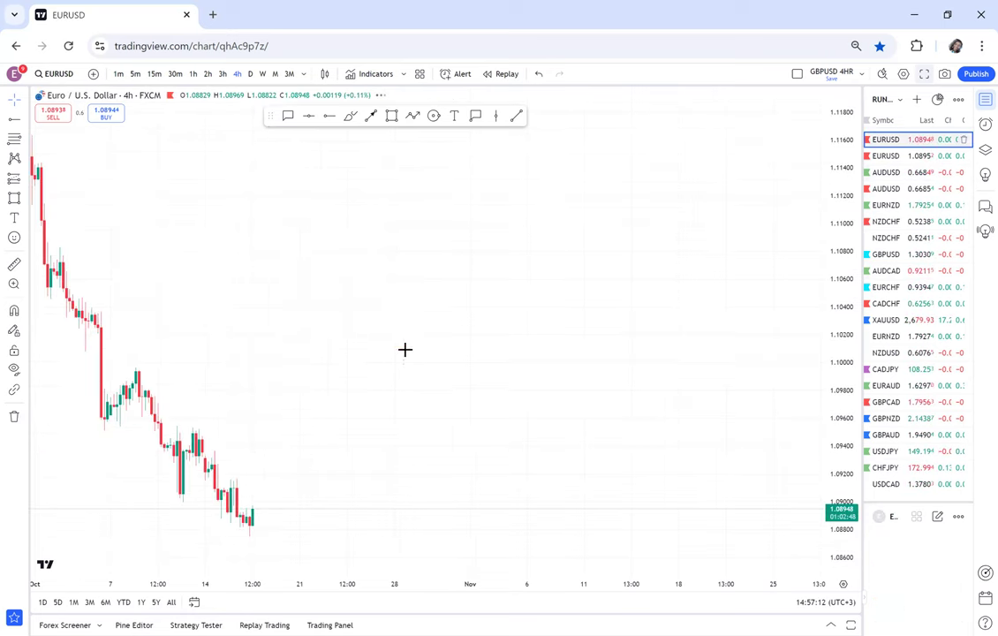
{"action": "left_click_drag", "start_coordinate": [476, 328], "coordinate": [355, 328]}
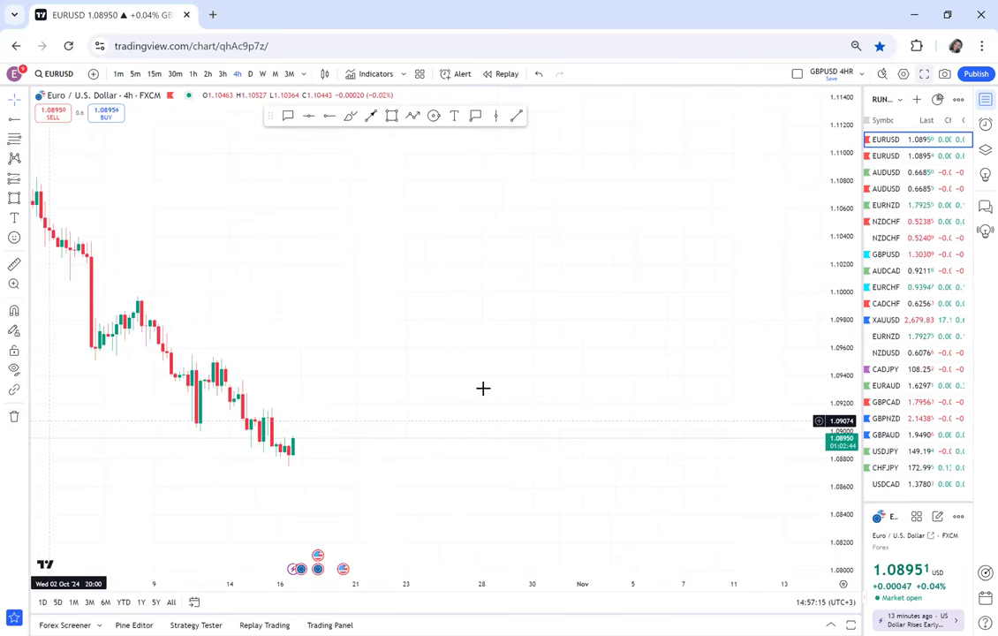
{"action": "left_click", "coordinate": [392, 116]}
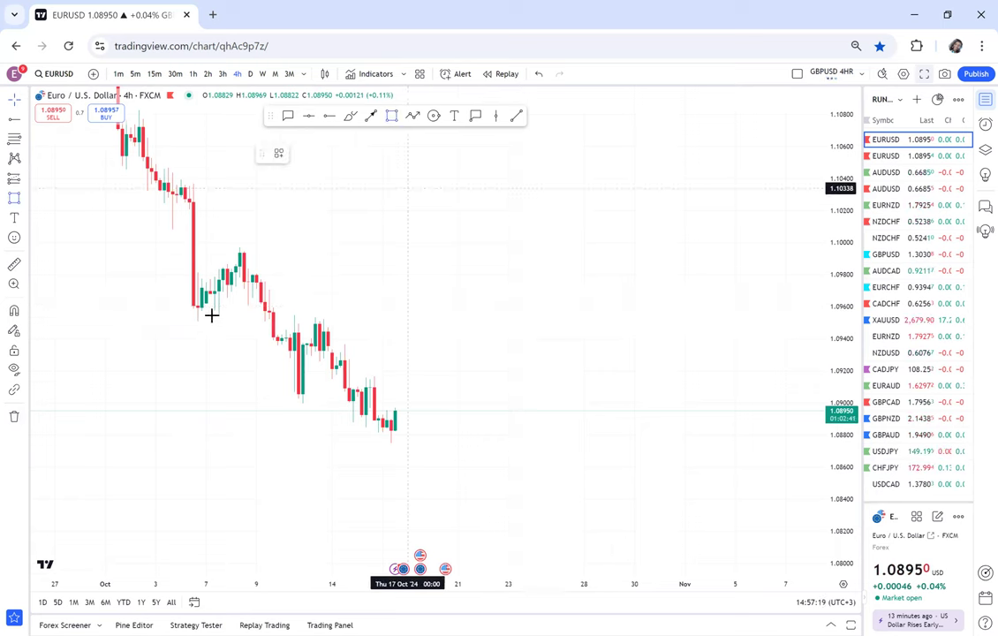
{"action": "left_click_drag", "start_coordinate": [244, 315], "coordinate": [345, 316]}
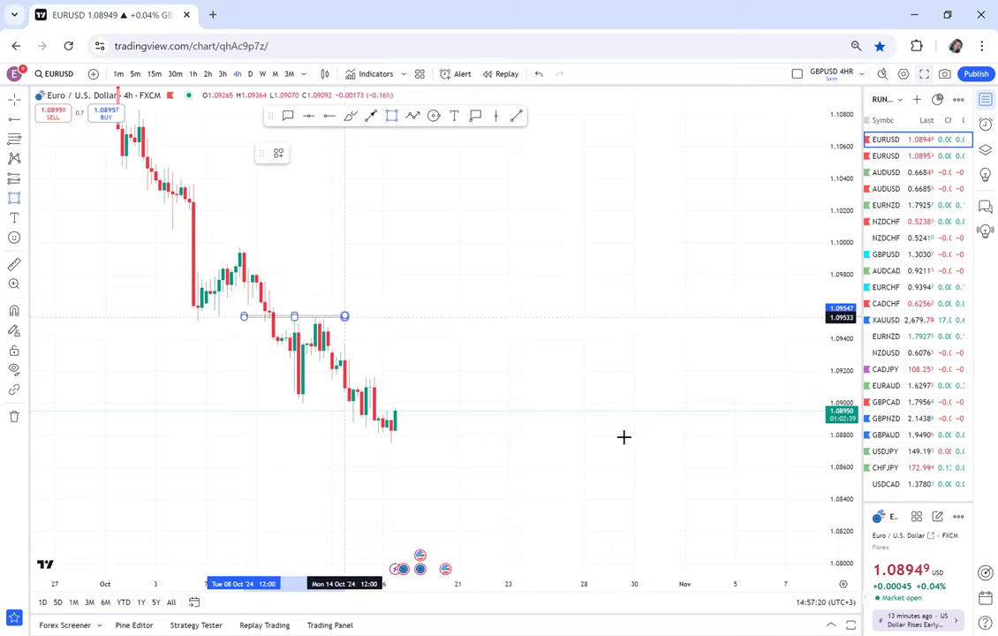
{"action": "left_click", "coordinate": [633, 443]}
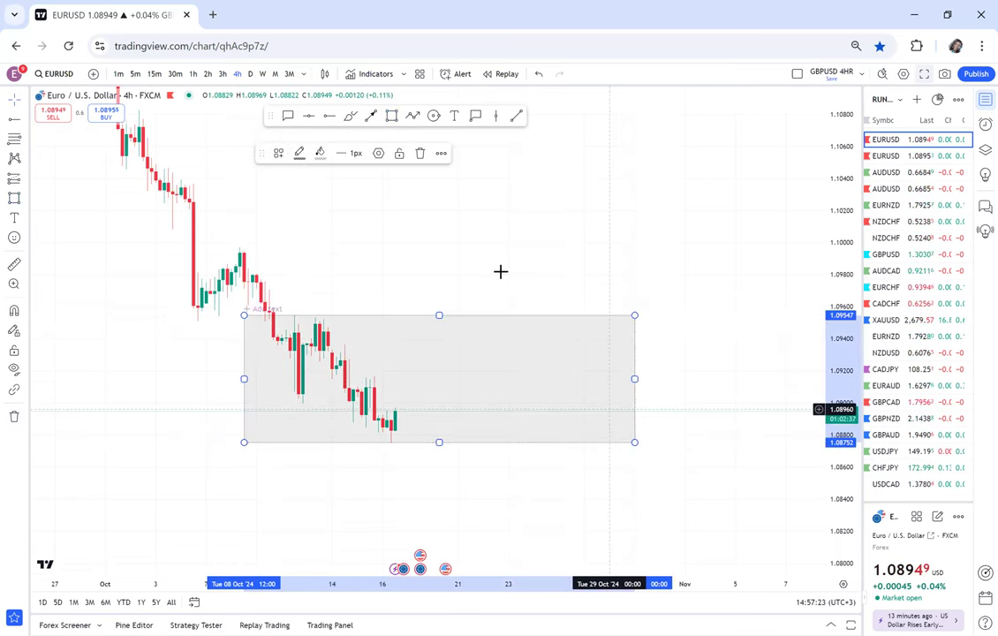
- Draw a zigzag path arrow from the box's top edge breaking upward above it
{"action": "left_click_drag", "start_coordinate": [339, 172], "coordinate": [344, 173]}
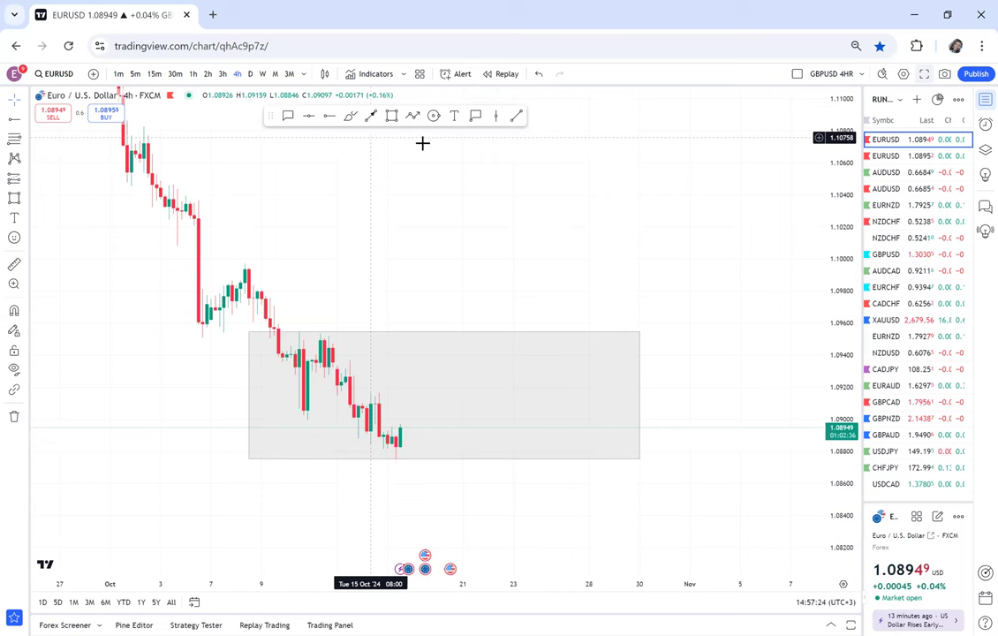
{"action": "left_click", "coordinate": [413, 115]}
{"action": "left_click", "coordinate": [413, 331]}
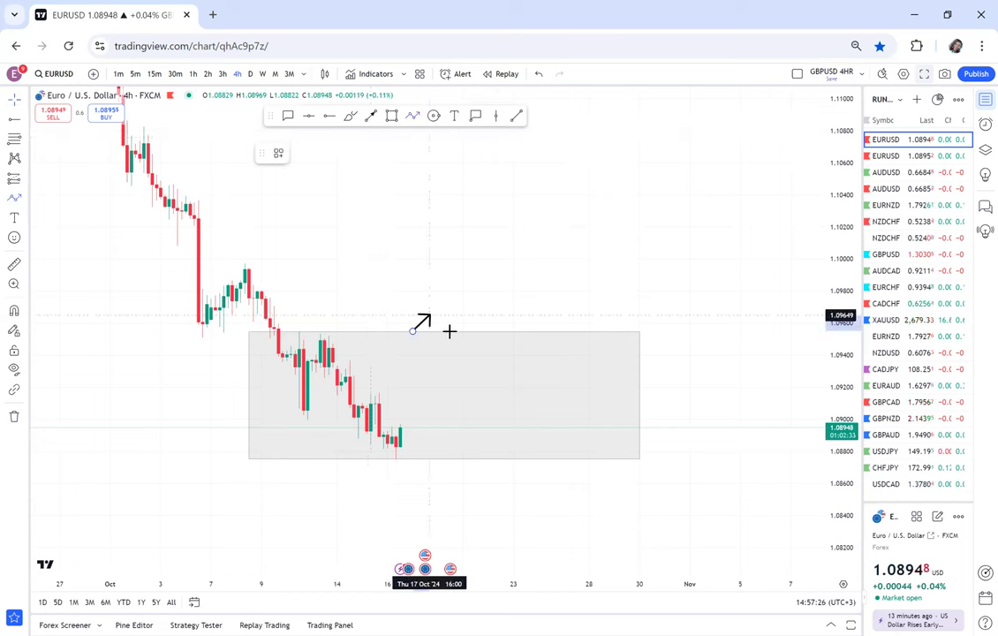
{"action": "left_click", "coordinate": [429, 313]}
{"action": "left_click", "coordinate": [450, 329]}
{"action": "double_click", "coordinate": [477, 228]}
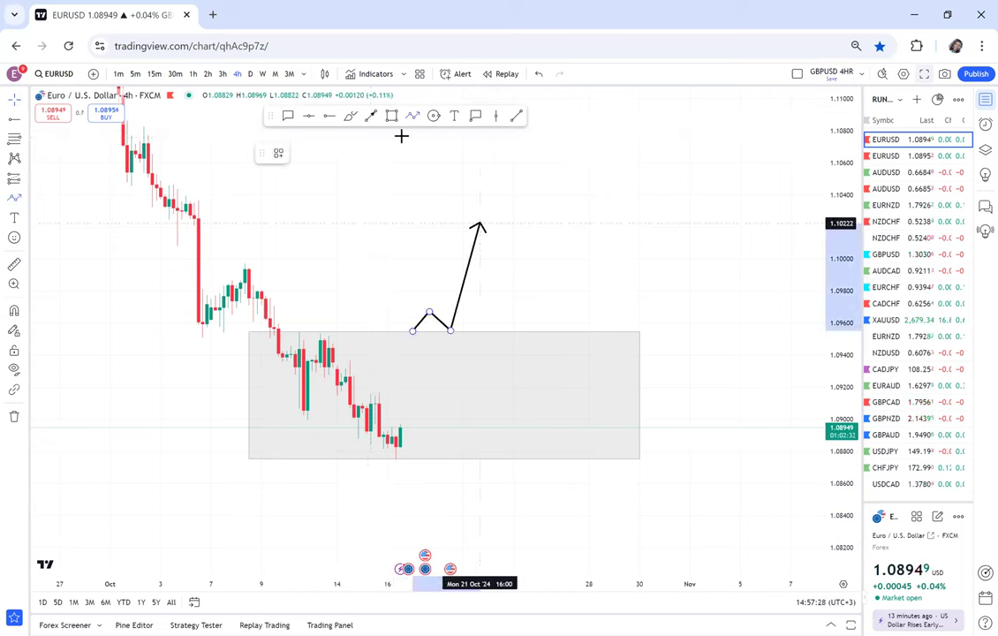
- Draw a narrow rectangle bar inside the range box
{"action": "left_click_drag", "start_coordinate": [399, 183], "coordinate": [317, 201]}
{"action": "key", "text": "alt+shift+r"}
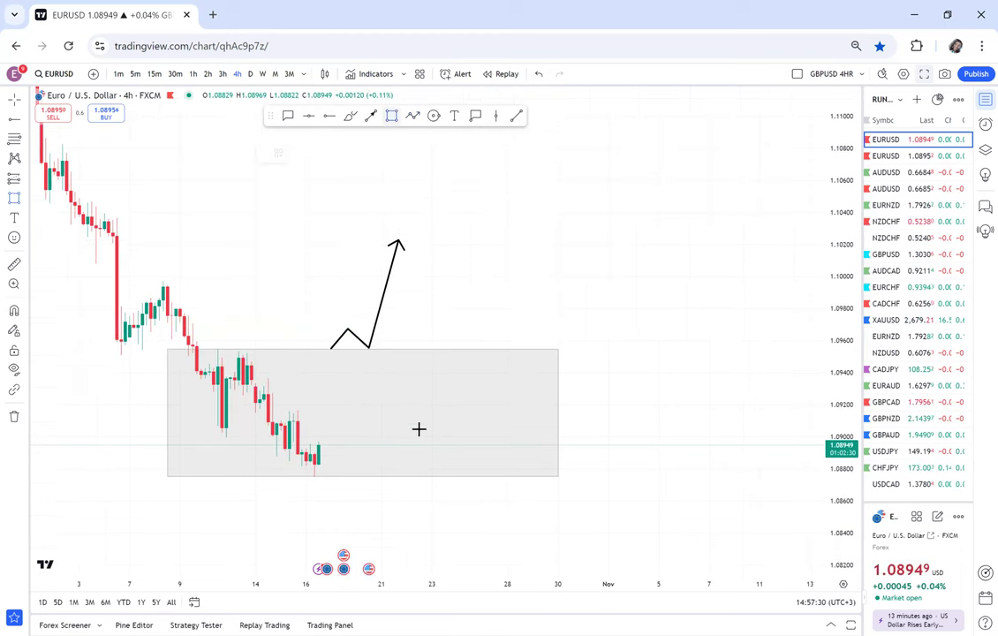
{"action": "mouse_move", "coordinate": [381, 350]}
{"action": "left_mouse_down"}
{"action": "mouse_move", "coordinate": [437, 477]}
{"action": "mouse_move", "coordinate": [310, 339]}
{"action": "left_mouse_up"}
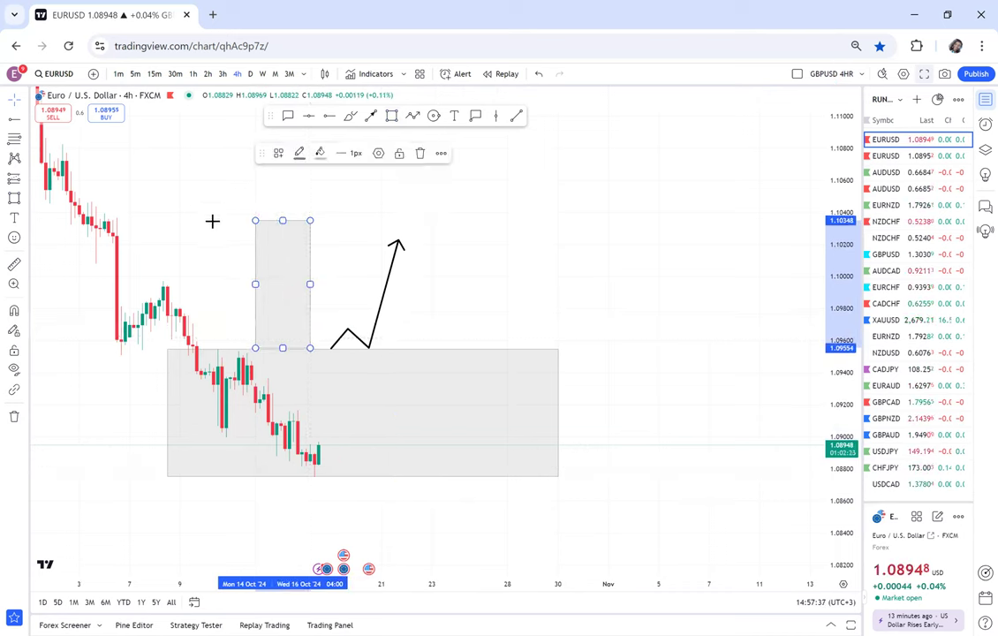
- Place a target line at 1.10355 and give the narrow bar a more opaque yellow fill
{"action": "left_click", "coordinate": [270, 204]}
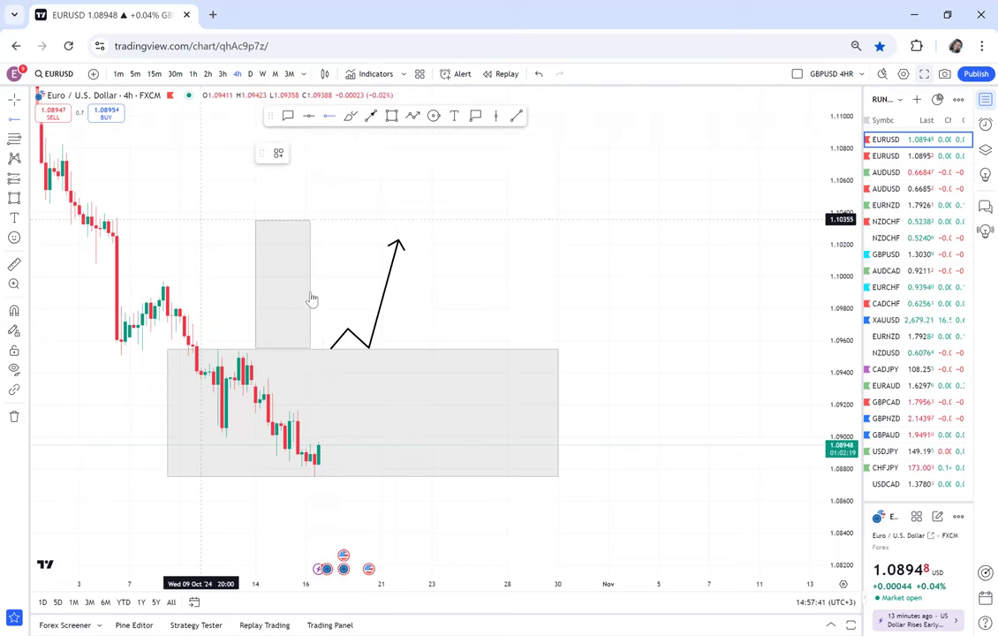
{"action": "left_click", "coordinate": [201, 219]}
{"action": "left_click", "coordinate": [274, 281]}
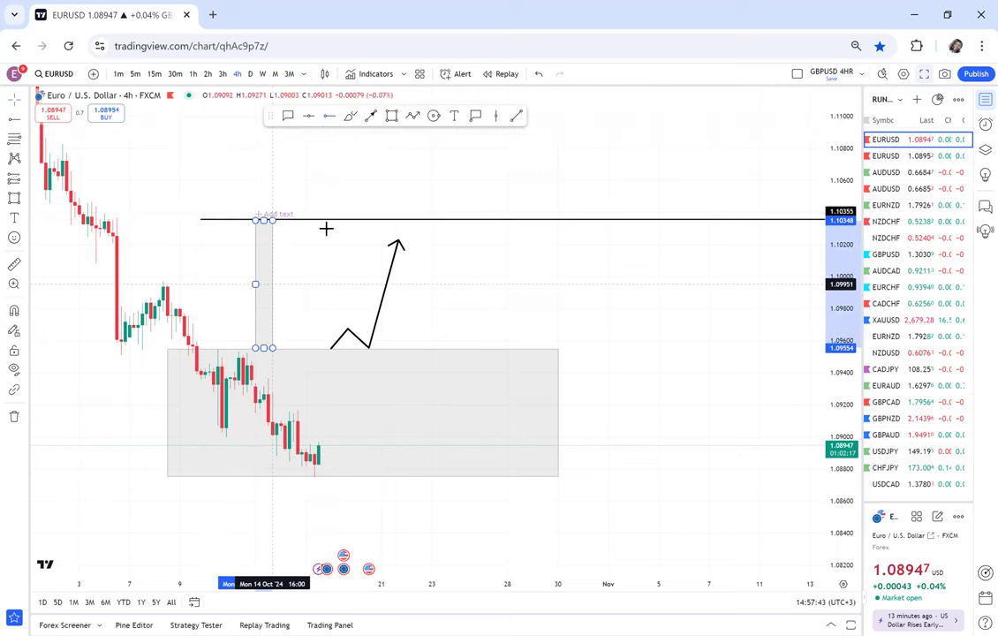
{"action": "left_click", "coordinate": [321, 153]}
{"action": "left_click_drag", "start_coordinate": [330, 322], "coordinate": [396, 323]}
{"action": "left_click", "coordinate": [344, 189]}
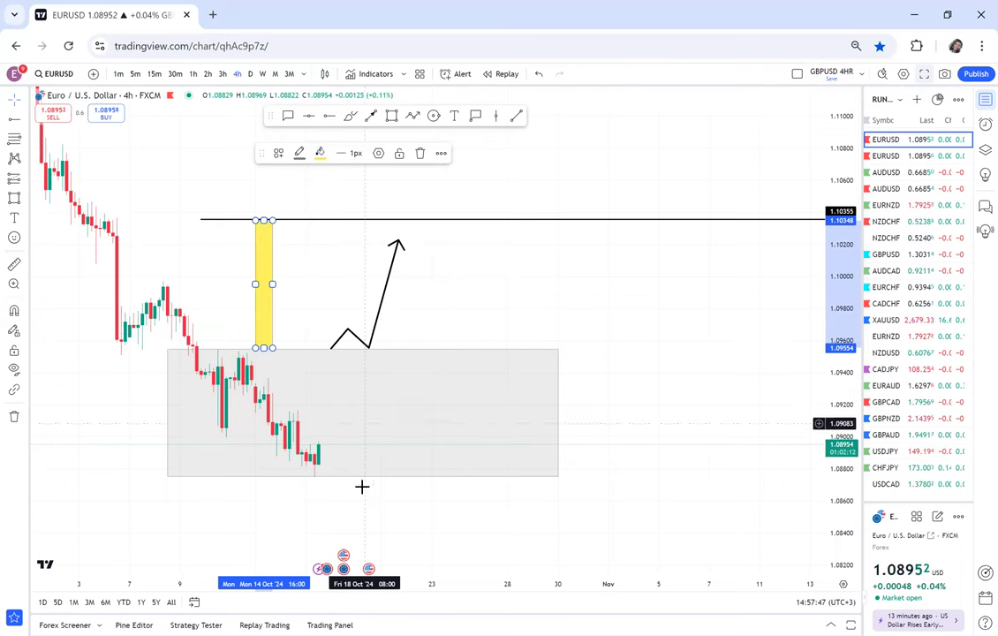
- Extend the arrow tip up to the target line and measure the price distance to the box top
{"action": "left_click_drag", "start_coordinate": [363, 503], "coordinate": [443, 489]}
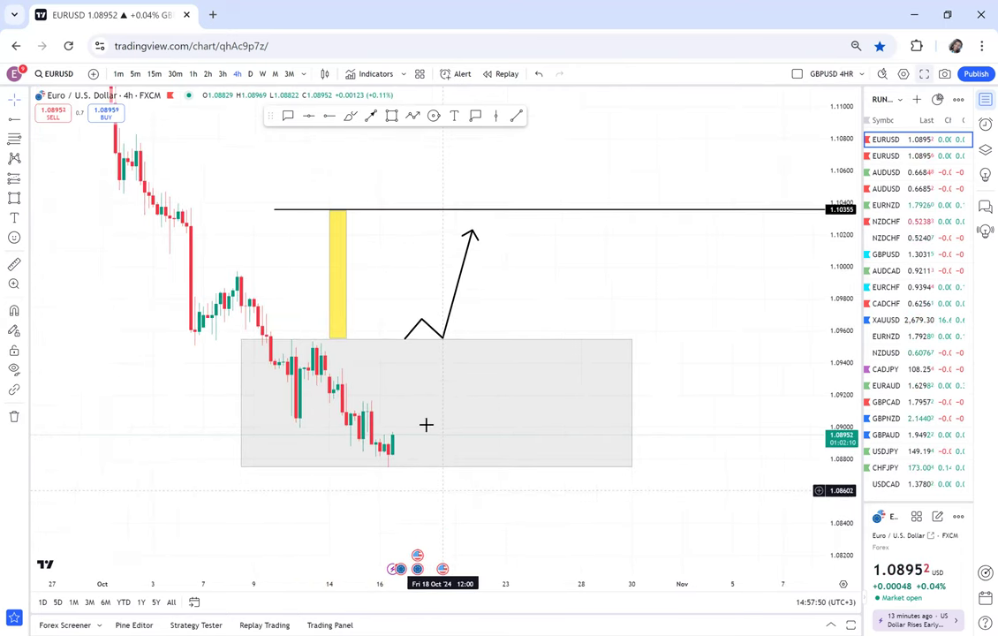
{"action": "left_click_drag", "start_coordinate": [474, 232], "coordinate": [473, 210]}
{"action": "left_click_drag", "start_coordinate": [581, 262], "coordinate": [606, 252]}
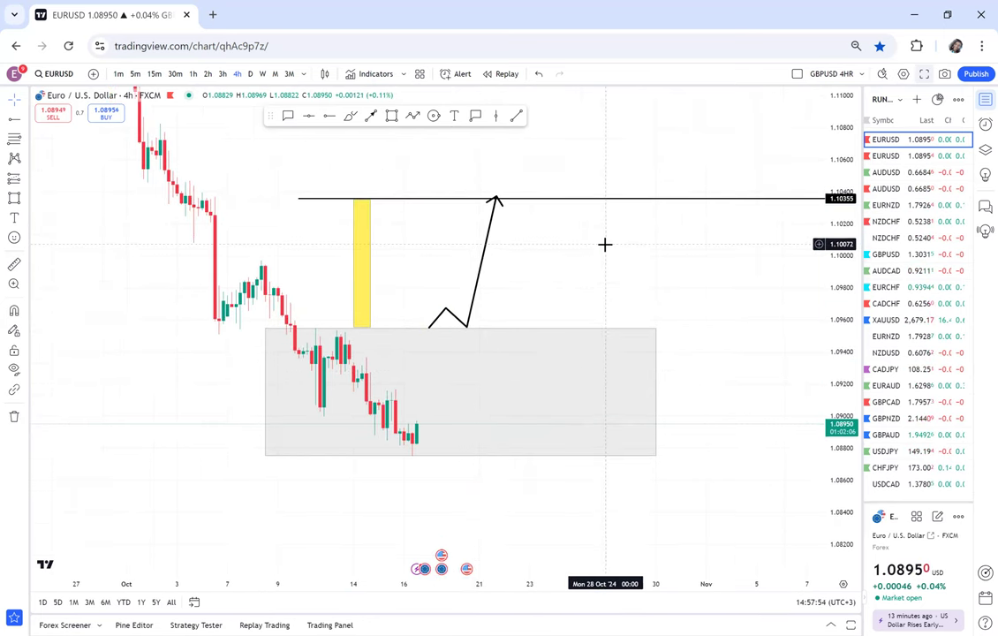
{"action": "left_click", "coordinate": [15, 264]}
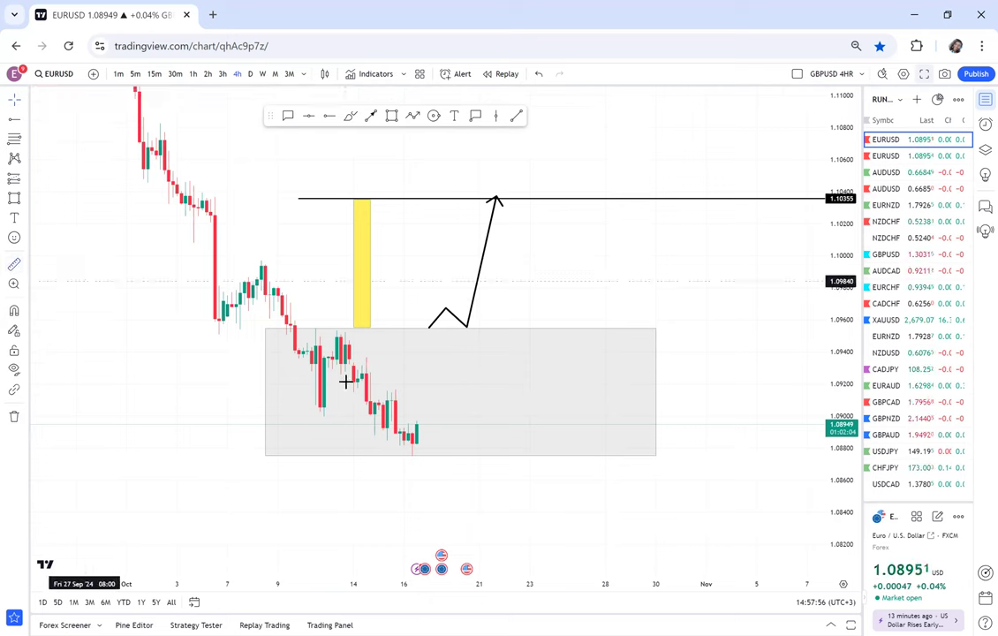
{"action": "left_click", "coordinate": [423, 426]}
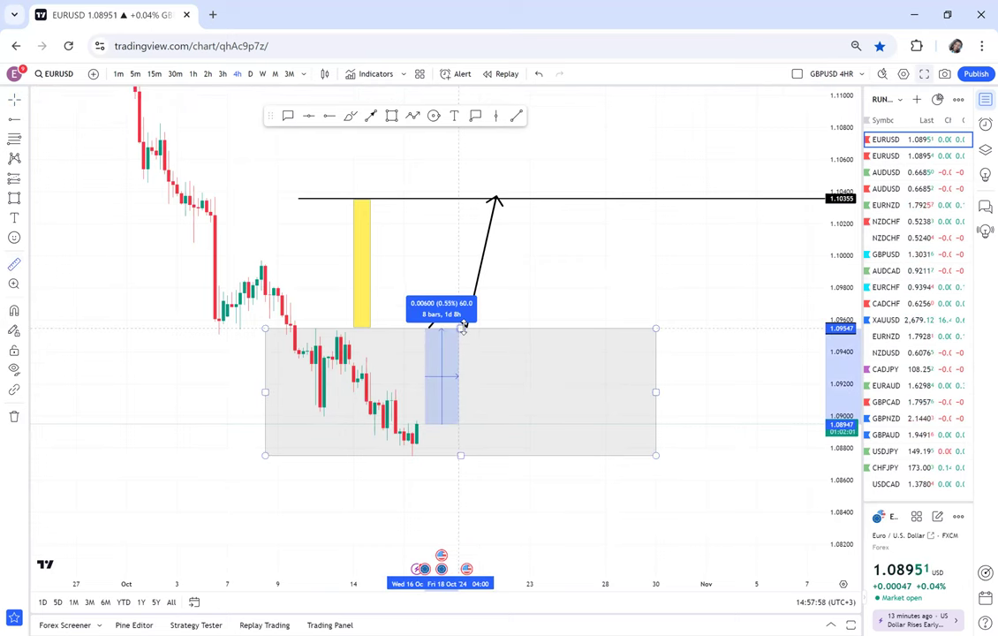
{"action": "left_click", "coordinate": [456, 331]}
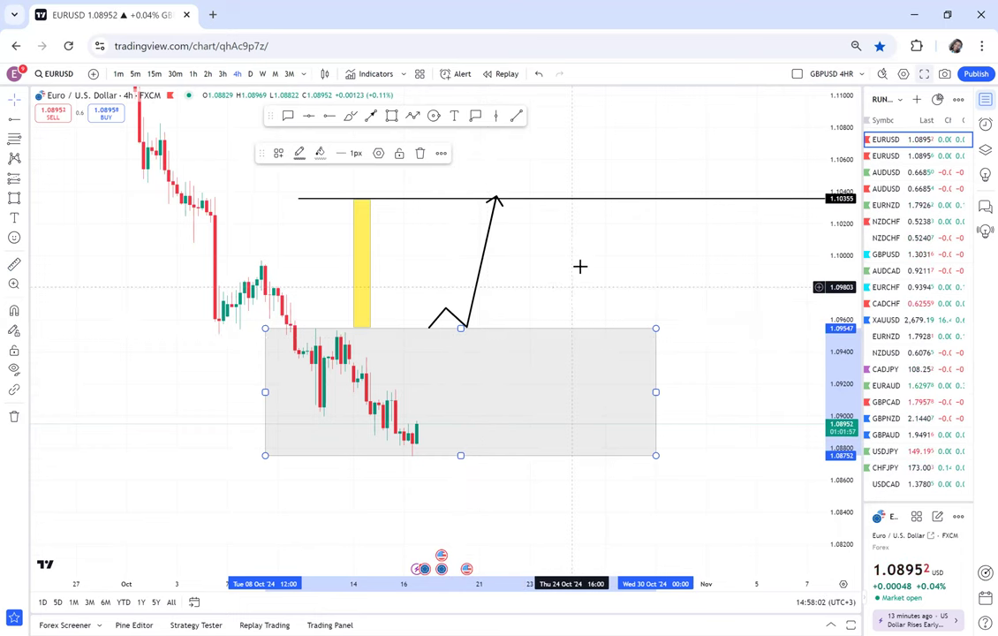
- Add a text label 'EURUSD 4HR' above the target line
{"action": "left_click_drag", "start_coordinate": [579, 265], "coordinate": [567, 275]}
{"action": "left_click", "coordinate": [454, 117]}
{"action": "left_click", "coordinate": [343, 173]}
{"action": "type", "text": "EURU"}
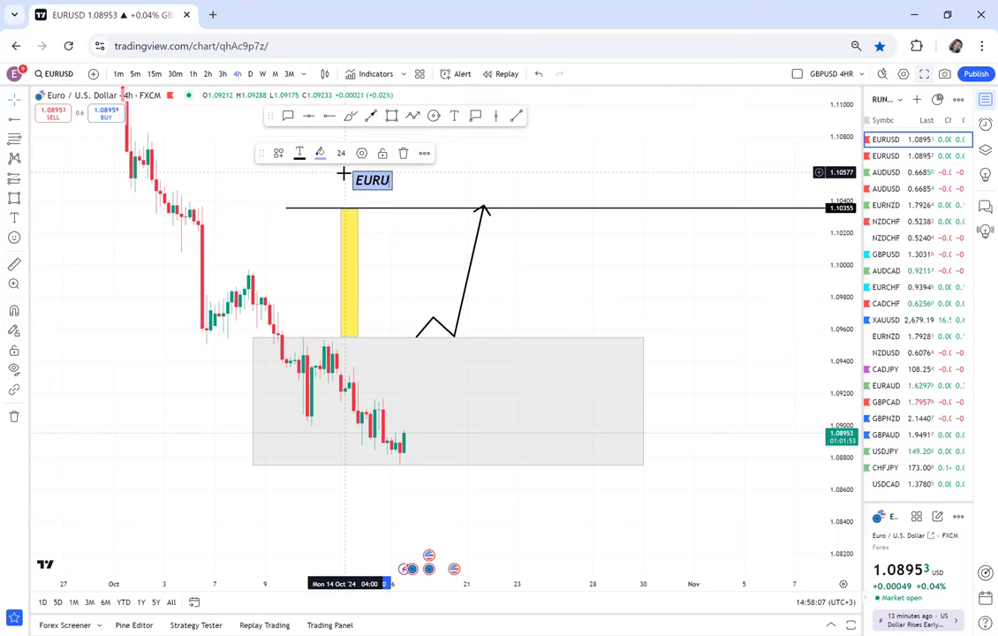
{"action": "type", "text": "SD 4HR"}
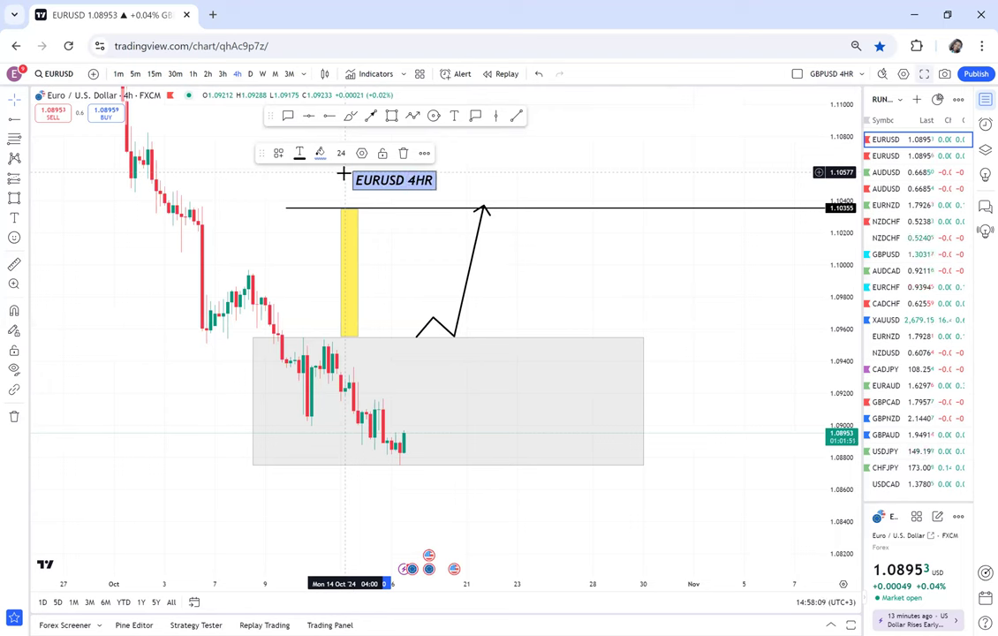
{"action": "left_click", "coordinate": [571, 181]}
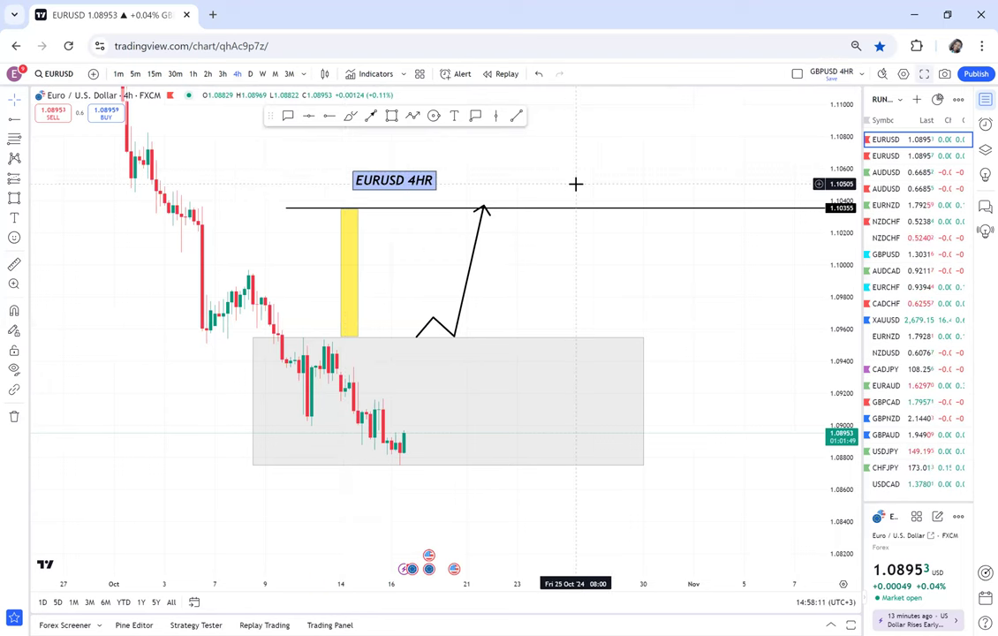